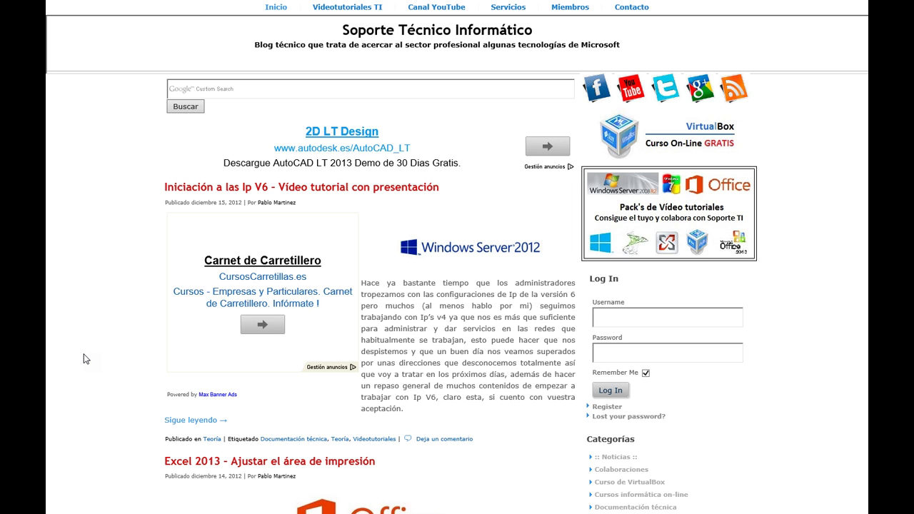
Open the blog's Videotutoriales TI page and look over its video tutorial categories
click(84, 355)
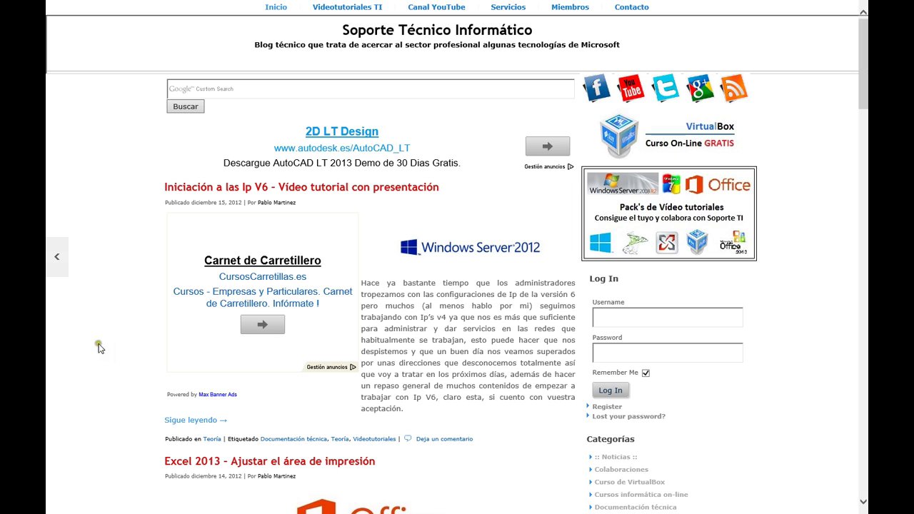
click(94, 300)
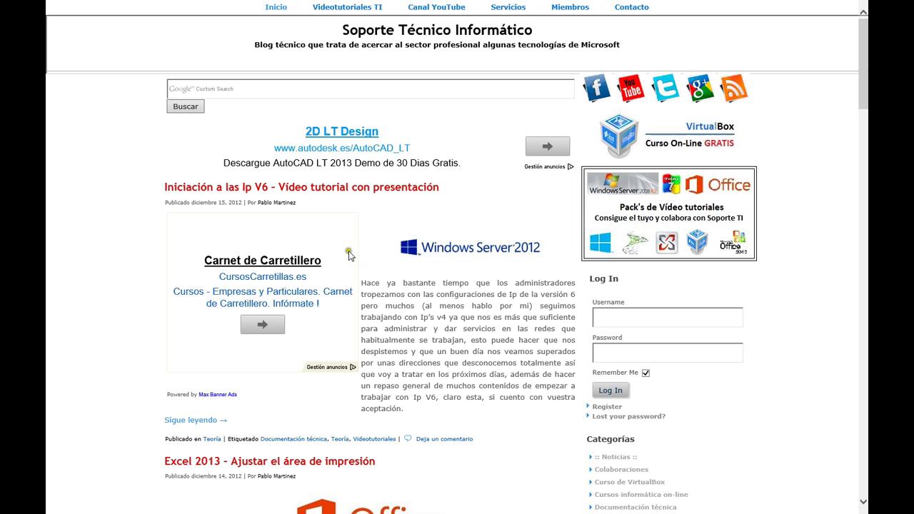
click(336, 11)
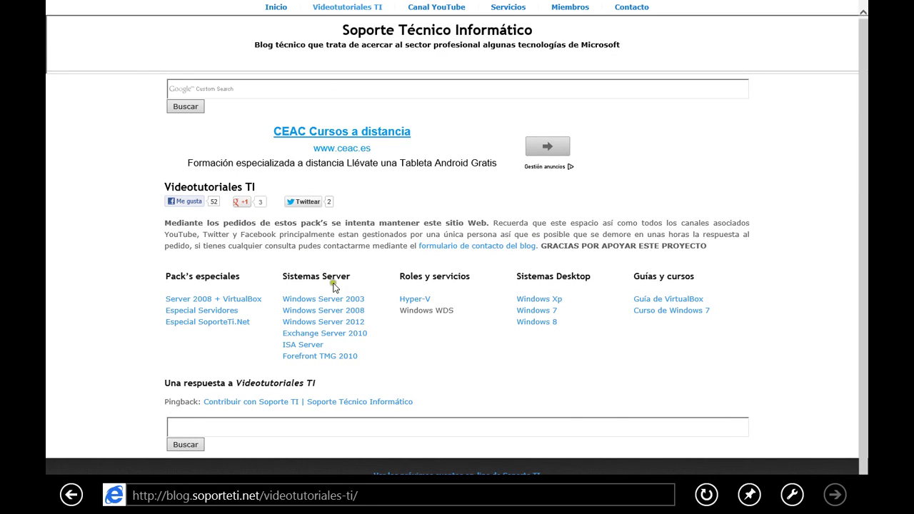
click(547, 368)
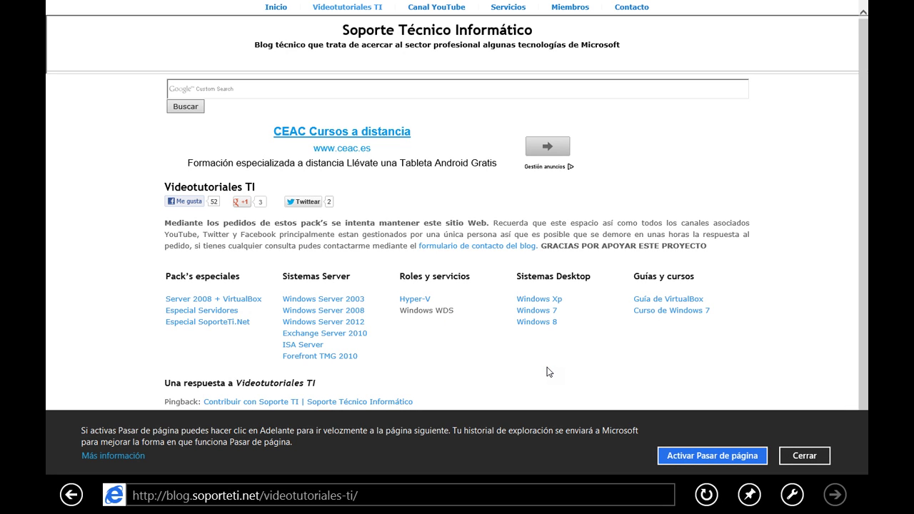
Switch to the Windows desktop and open File Explorer
key(super)
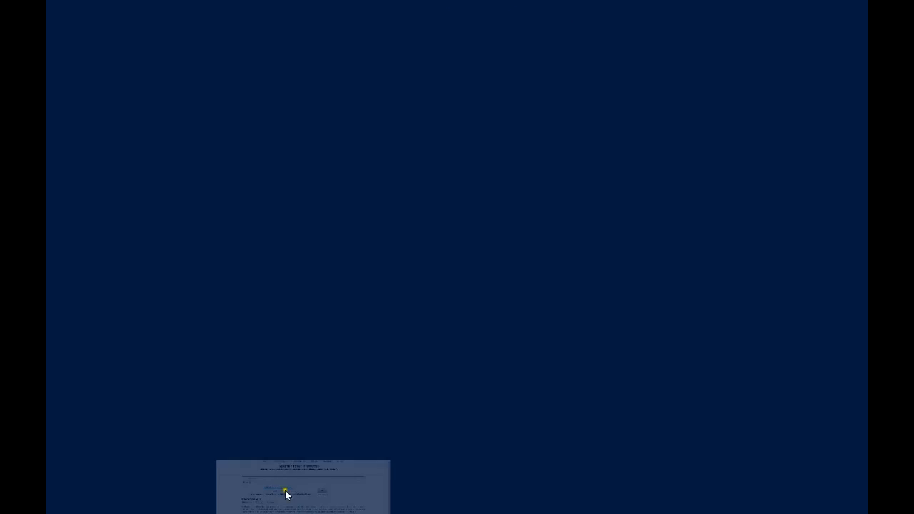
click(190, 364)
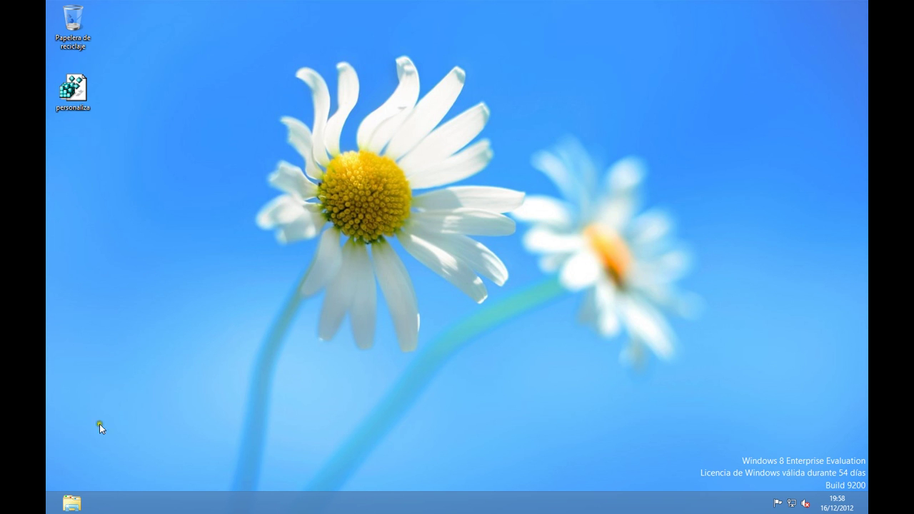
click(72, 504)
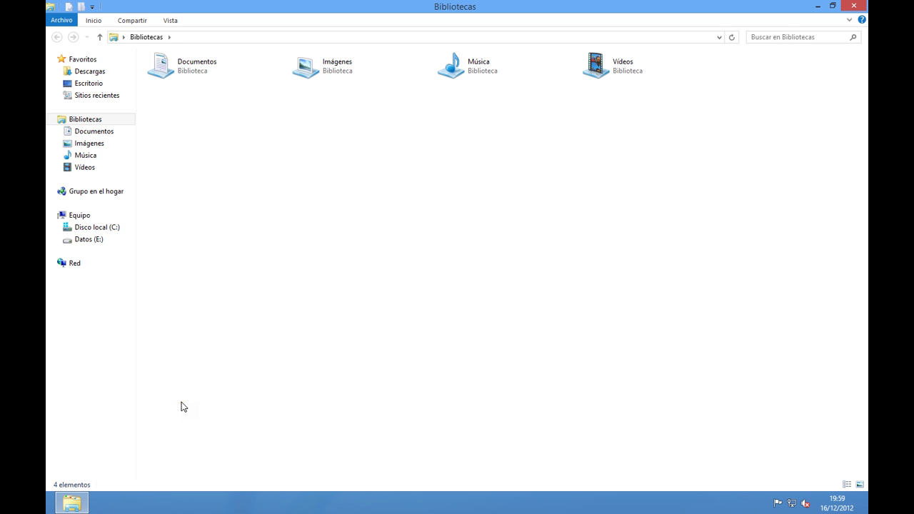
Launch Paint in a maximized window and enlarge the blank canvas to about 1068 × 365 pixels
key(super)
text(paitn)
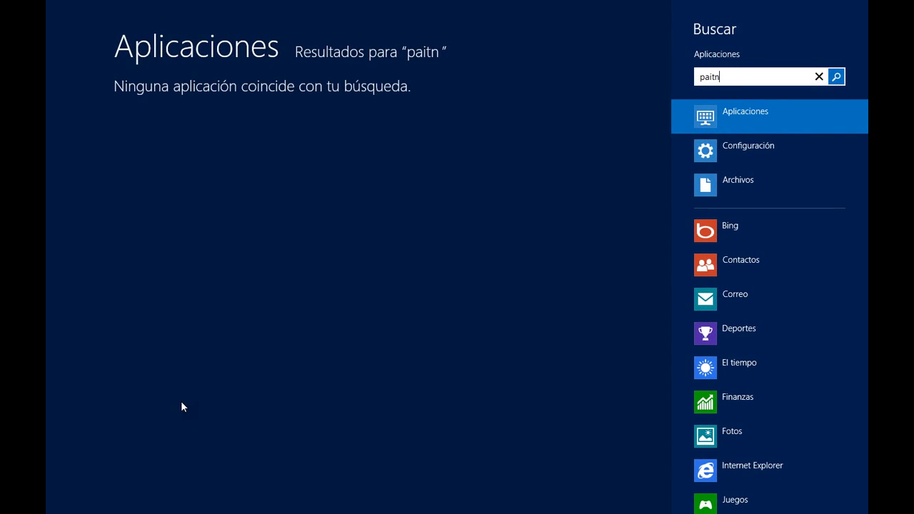
key(ctrl+a)
text(paint)
key(Return)
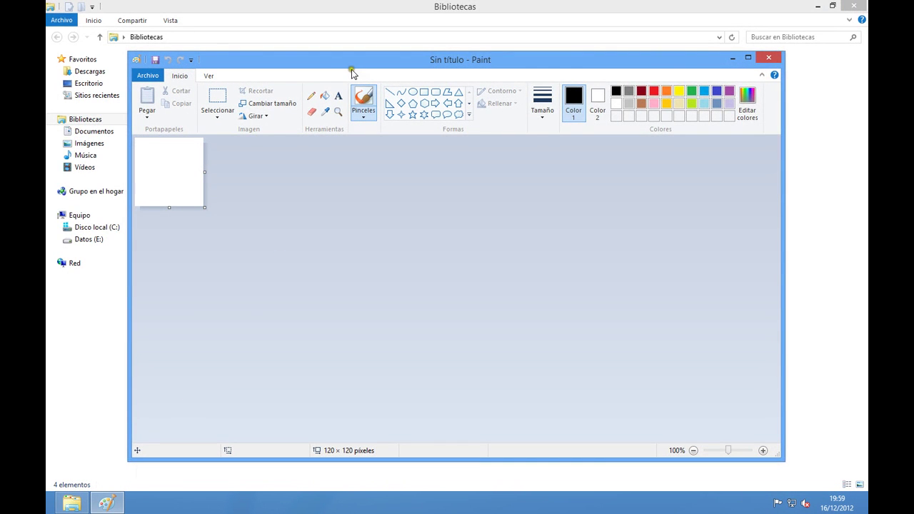
double_click(347, 60)
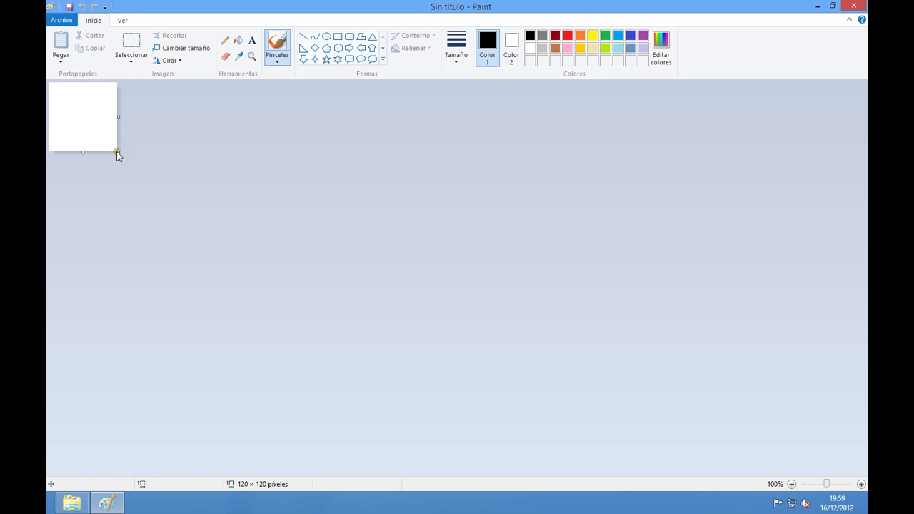
drag(118, 151, 656, 289)
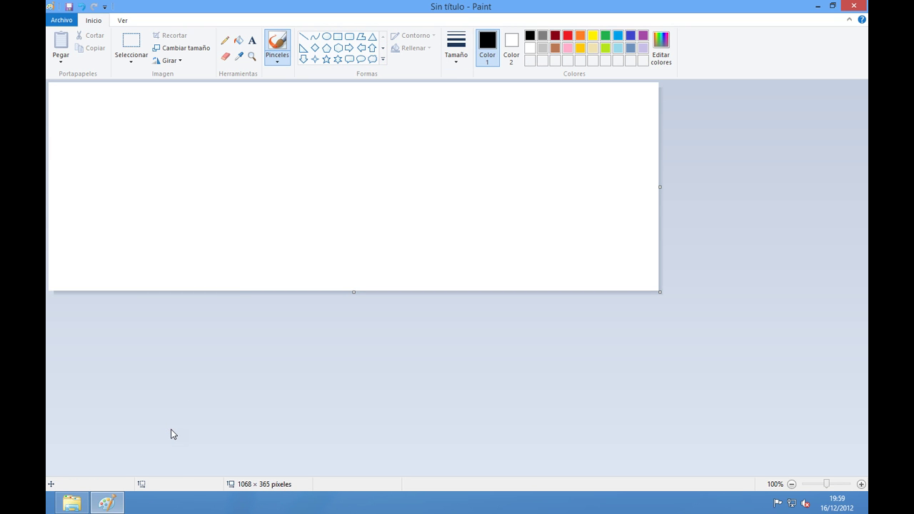
Open the Disk Management console and close it again
key(super+x)
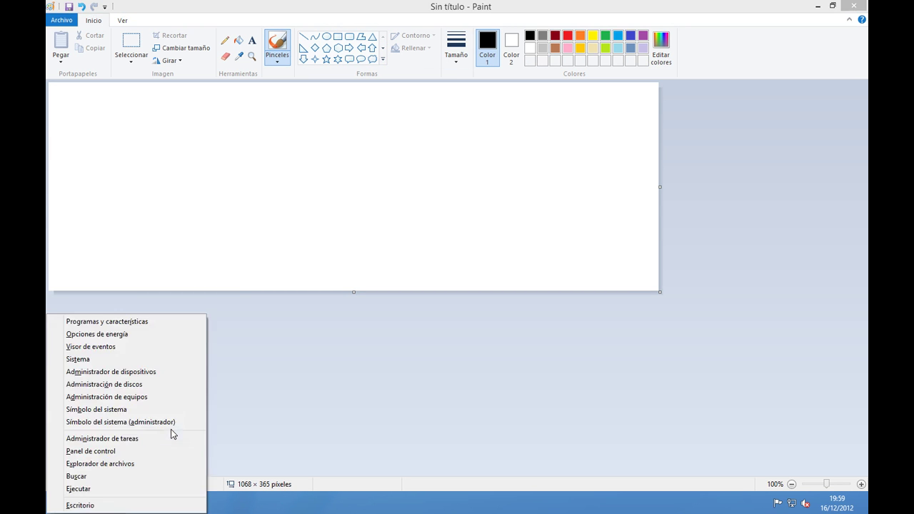
click(133, 386)
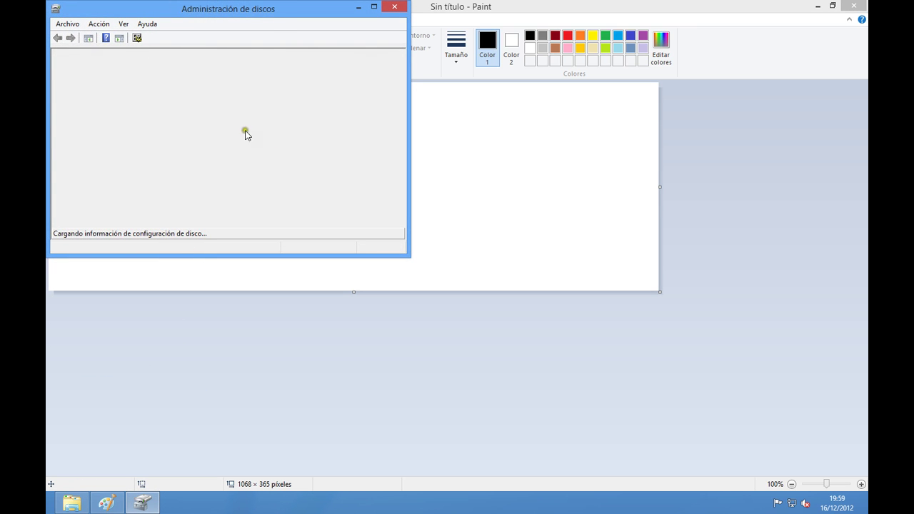
click(394, 6)
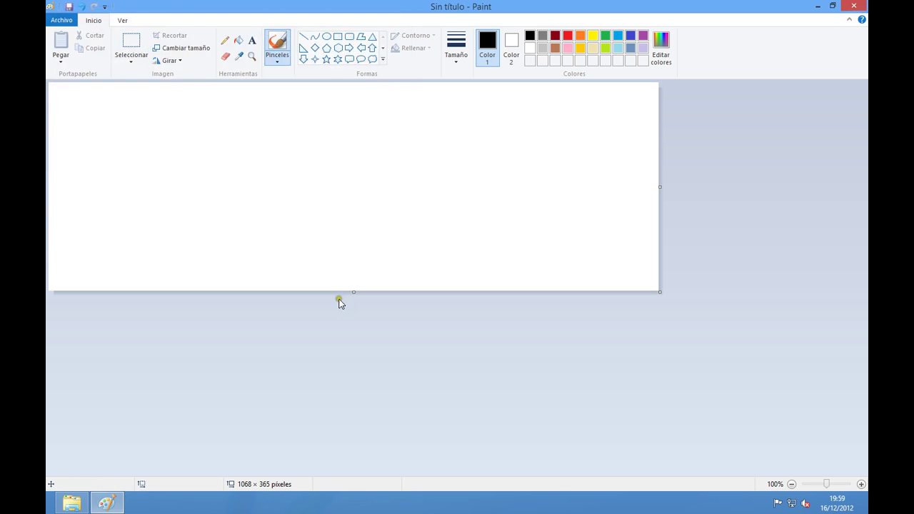
Search the Windows applications and settings for "Administrador de discos", then shorten the search to "Administrador"
key(super)
text(Adm)
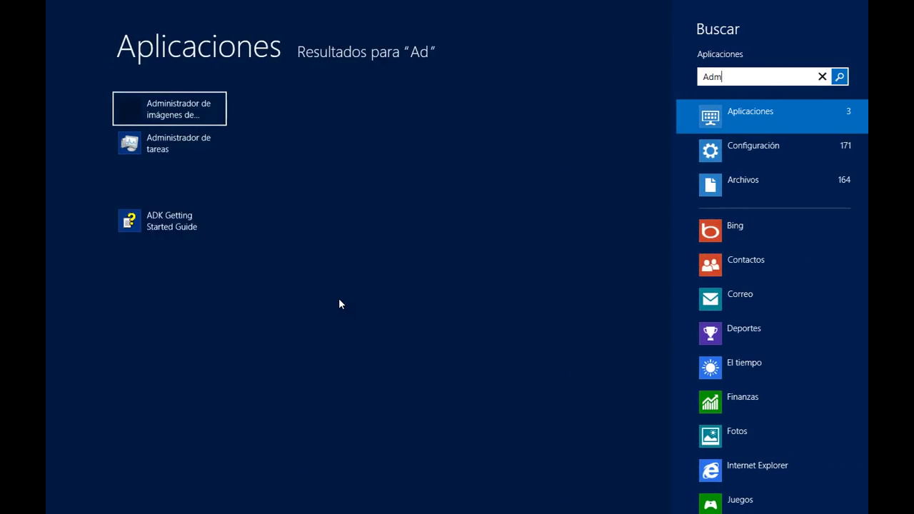
text(inistrador de discos)
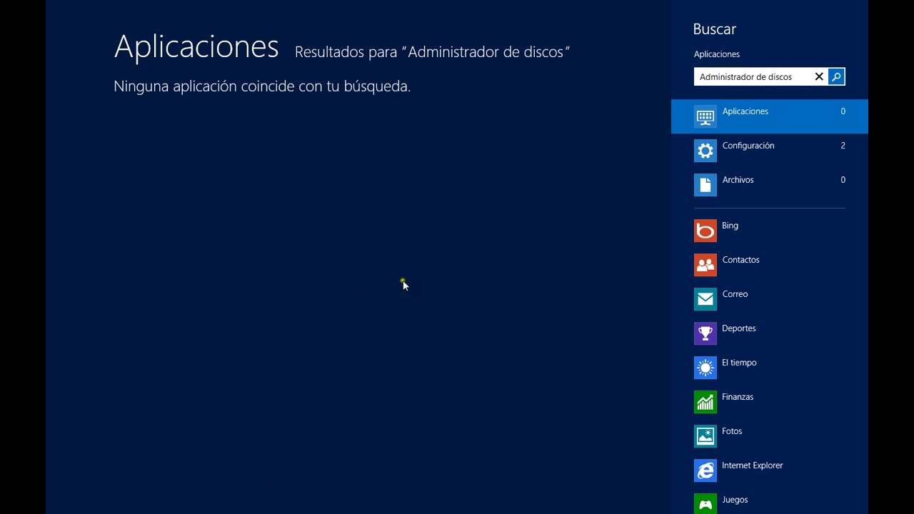
click(755, 153)
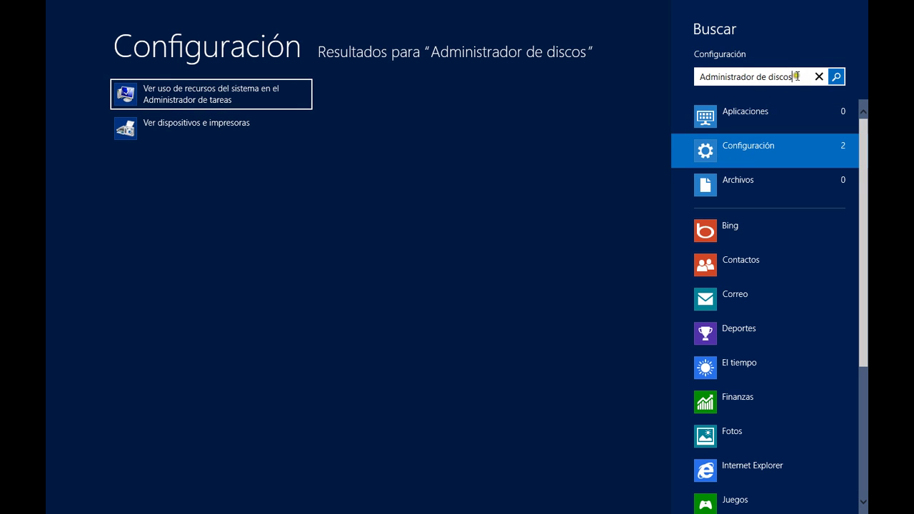
drag(797, 77, 755, 79)
key(BackSpace)
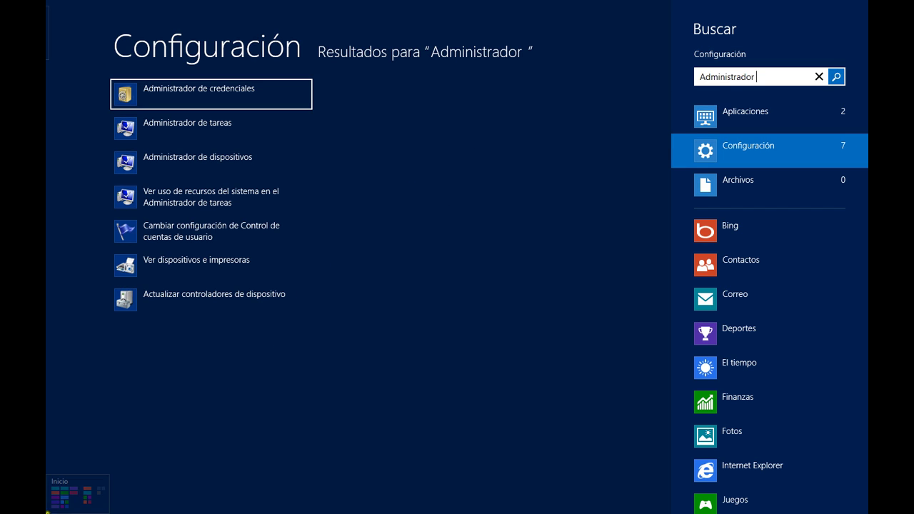
right_click(50, 507)
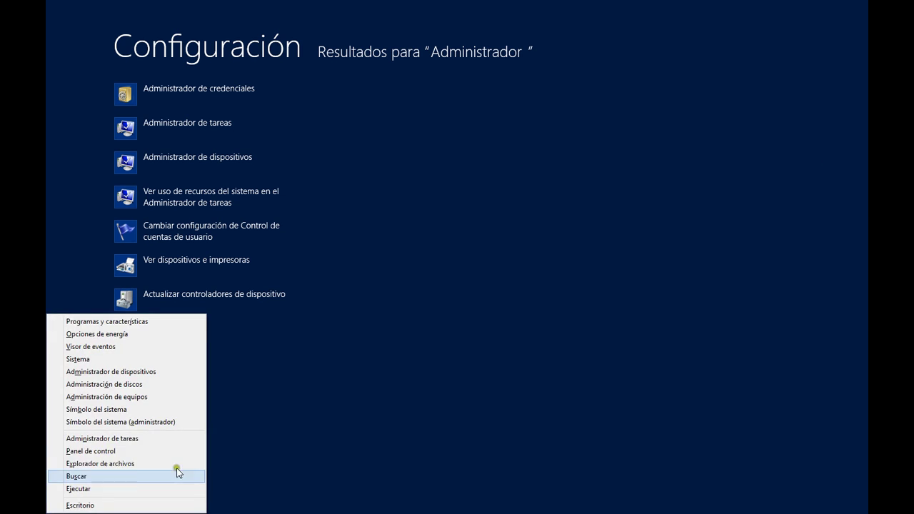
click(157, 386)
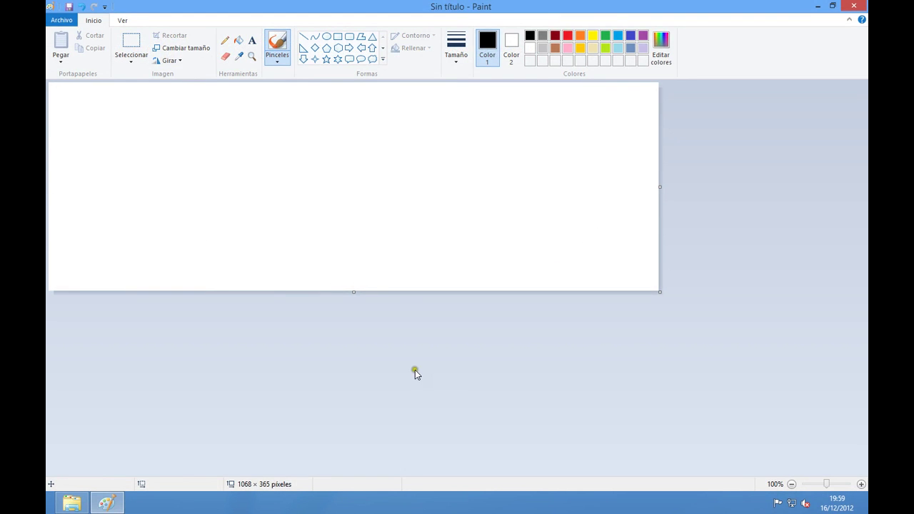
Search the settings for "Administración de discos", open "Crear y formatear particiones del disco duro" and maximize the console
key(super)
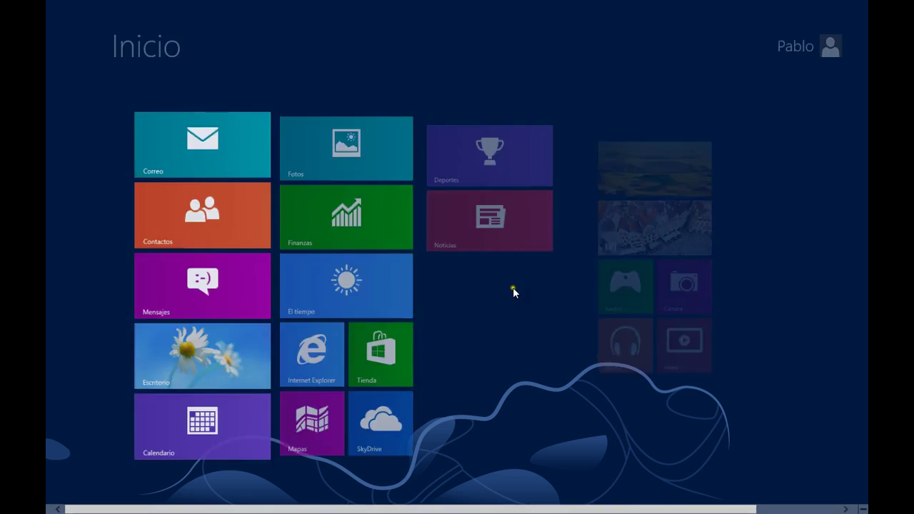
text(Adminis)
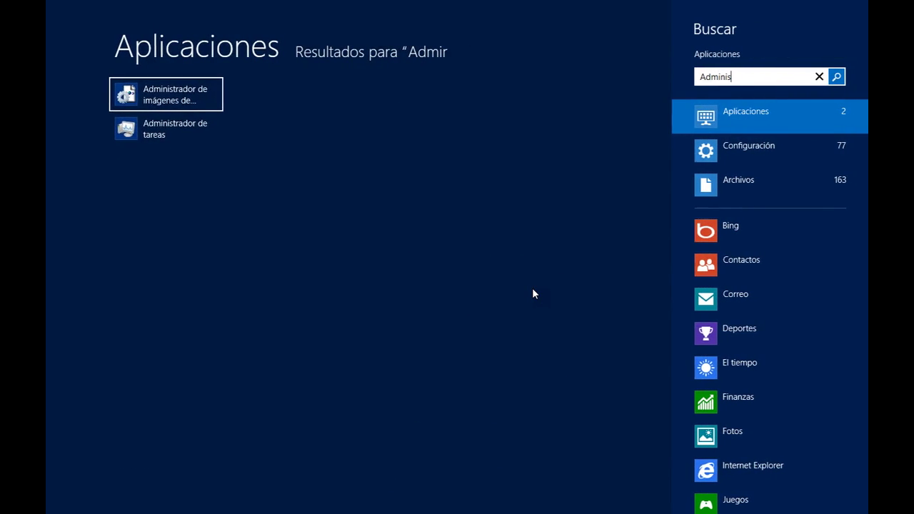
text(tración de discos)
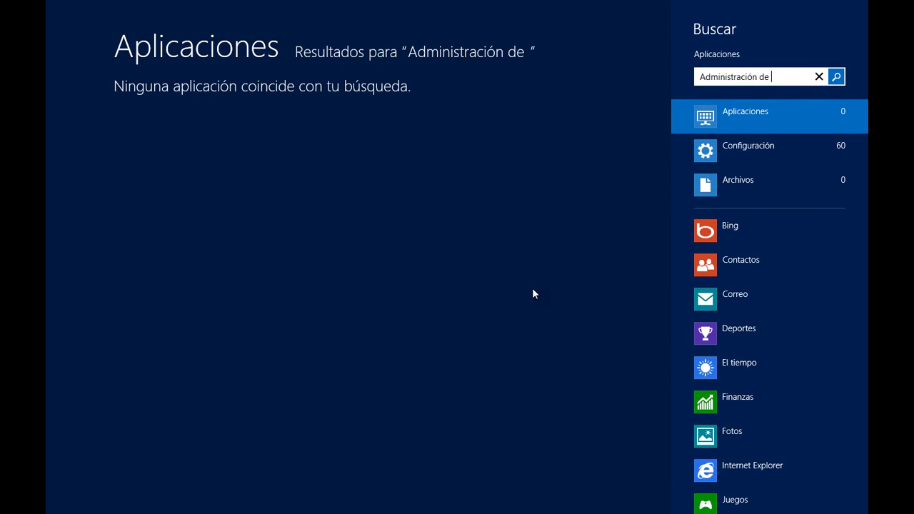
click(742, 151)
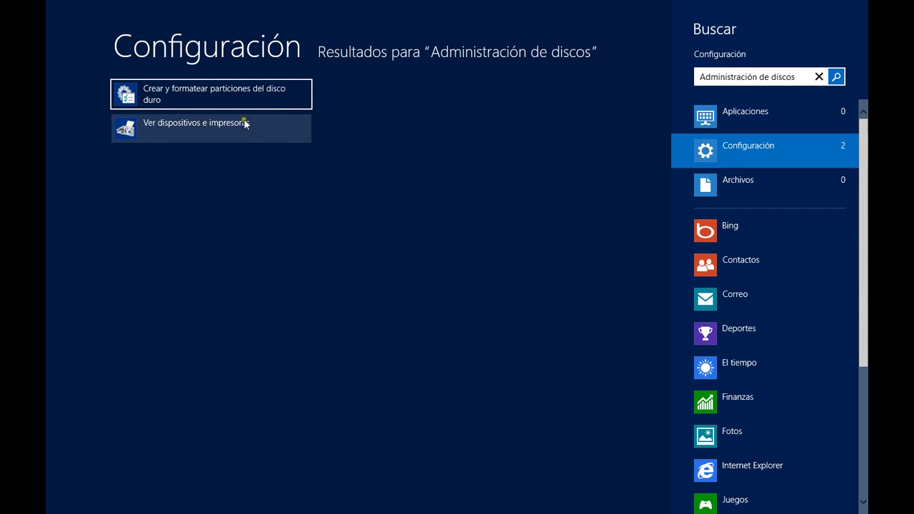
click(220, 101)
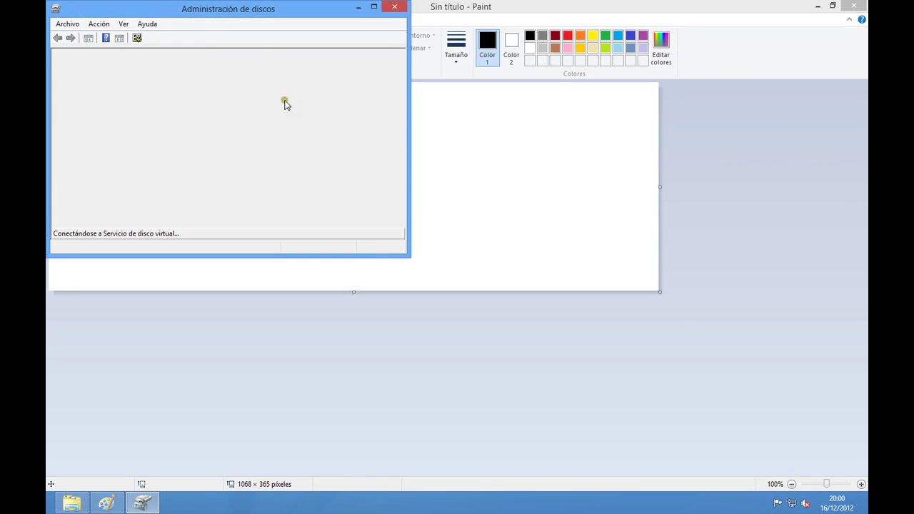
click(373, 7)
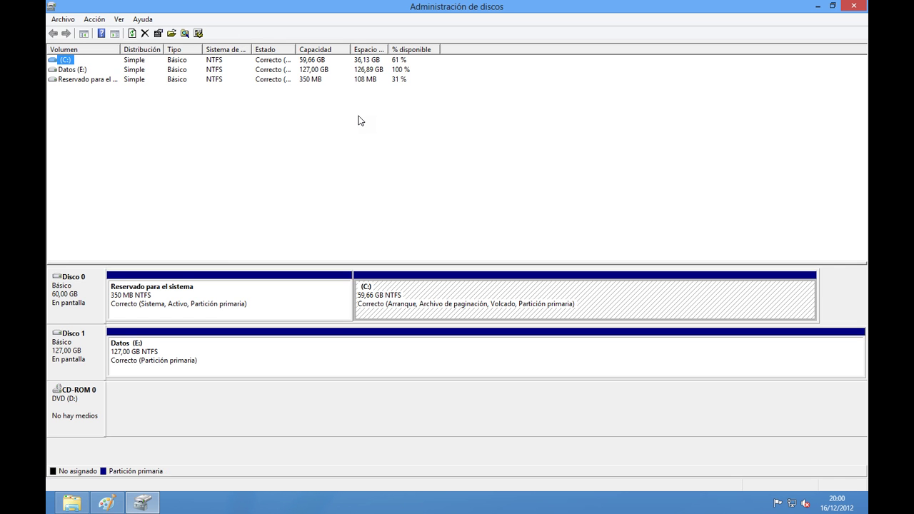
Examine Disco 0, Disco 1 and CD-ROM 0 and their partitions in the disk list
click(322, 257)
click(69, 293)
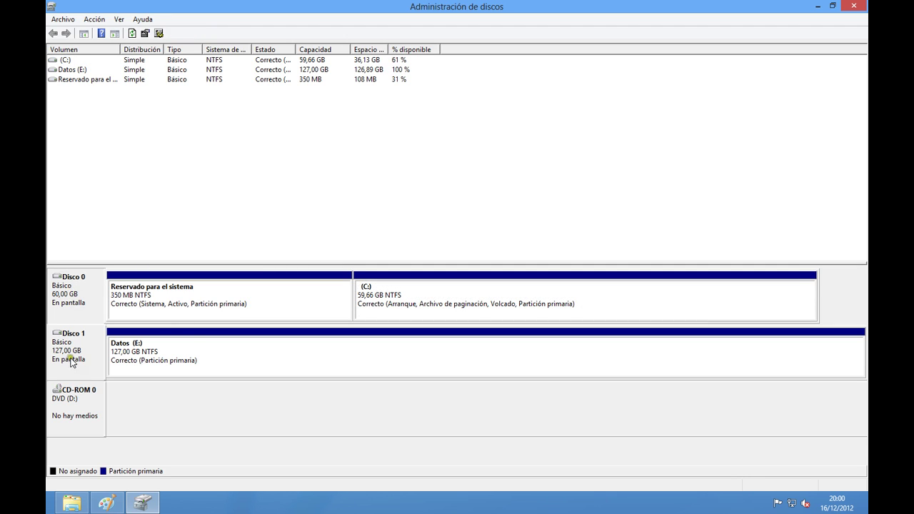
click(71, 353)
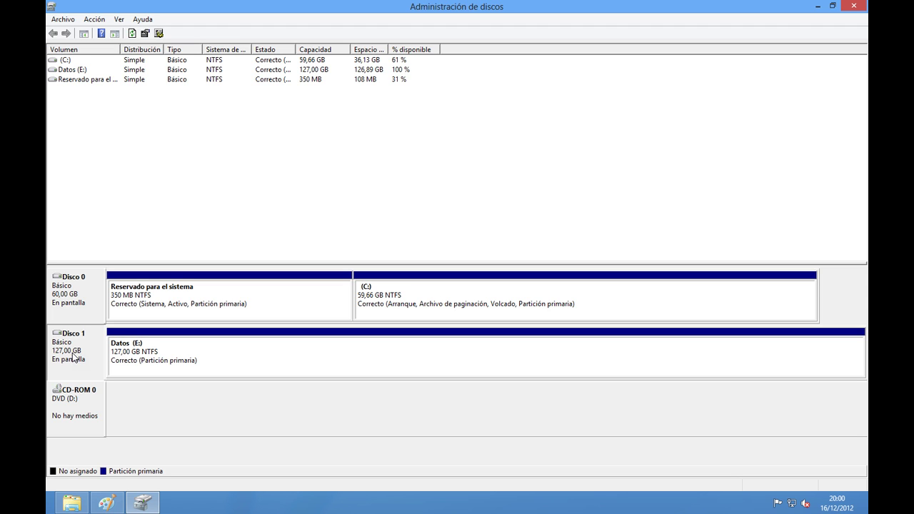
click(71, 302)
click(70, 334)
click(75, 302)
click(70, 343)
click(79, 303)
click(76, 404)
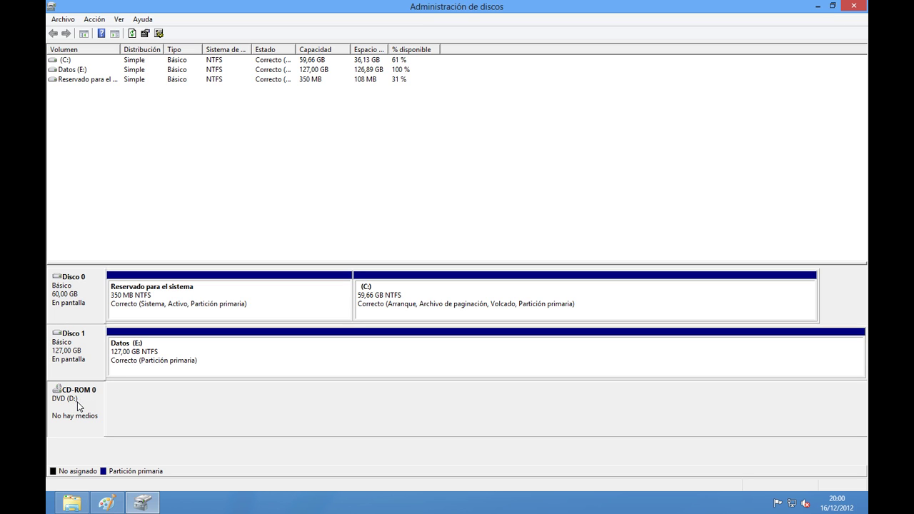
click(74, 303)
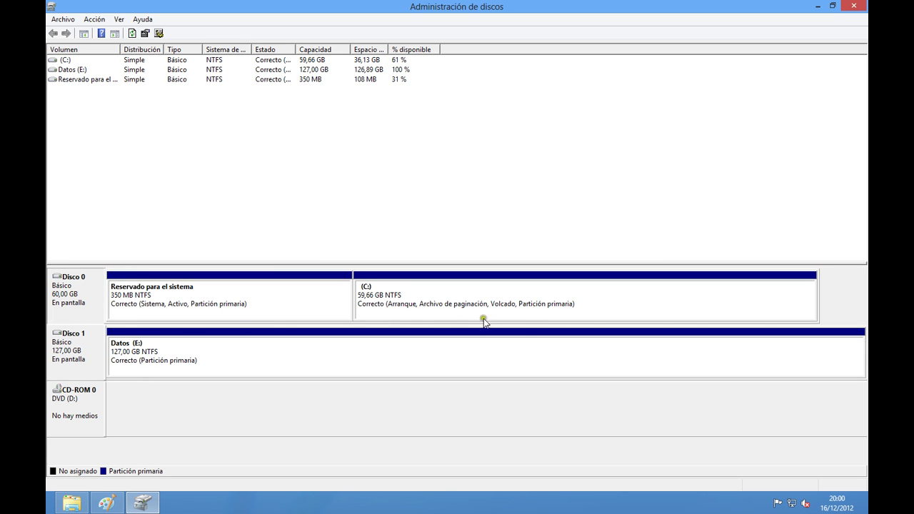
Switch to Paint and draw a solid-fill rectangle with a blue outline, about 942 × 65 pixels, along the canvas's upper edge
click(113, 504)
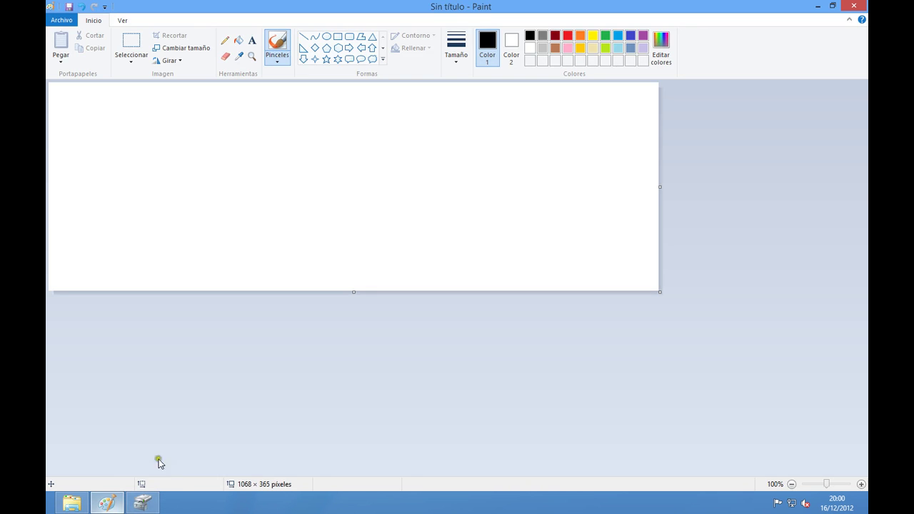
click(338, 37)
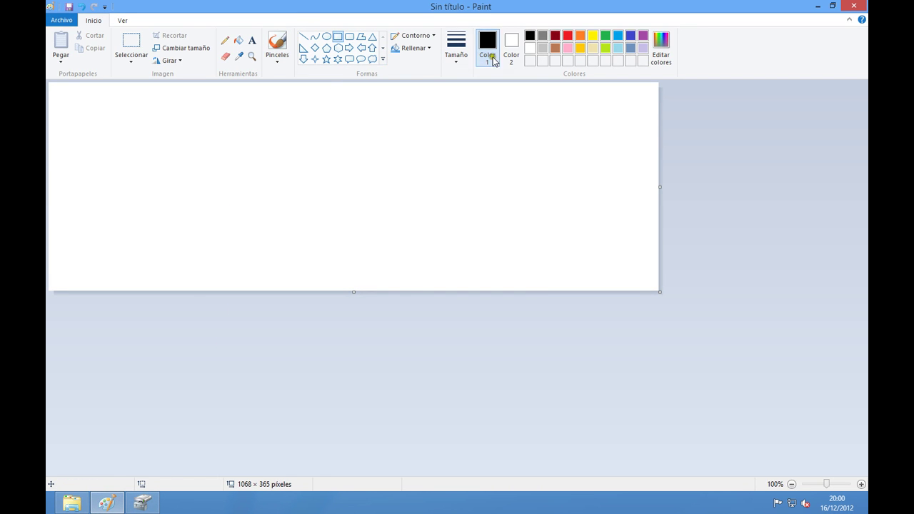
click(421, 48)
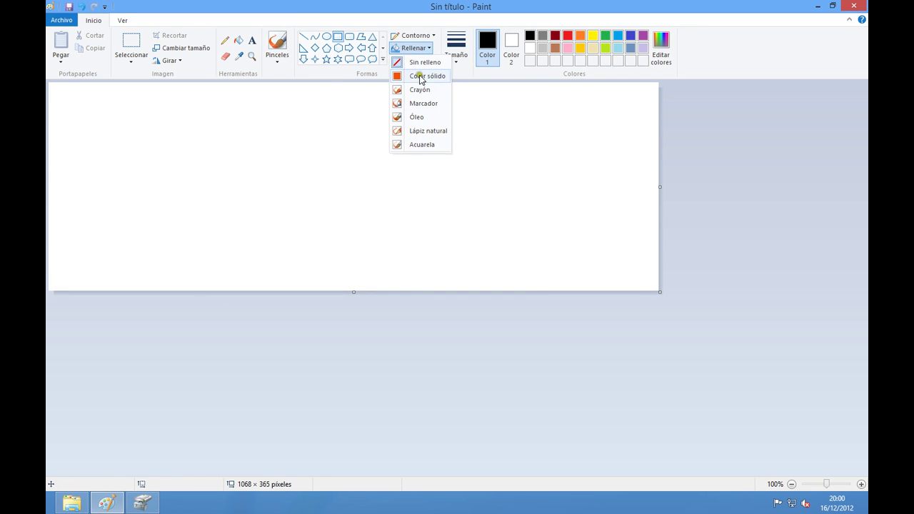
click(431, 77)
click(630, 36)
drag(72, 105, 612, 142)
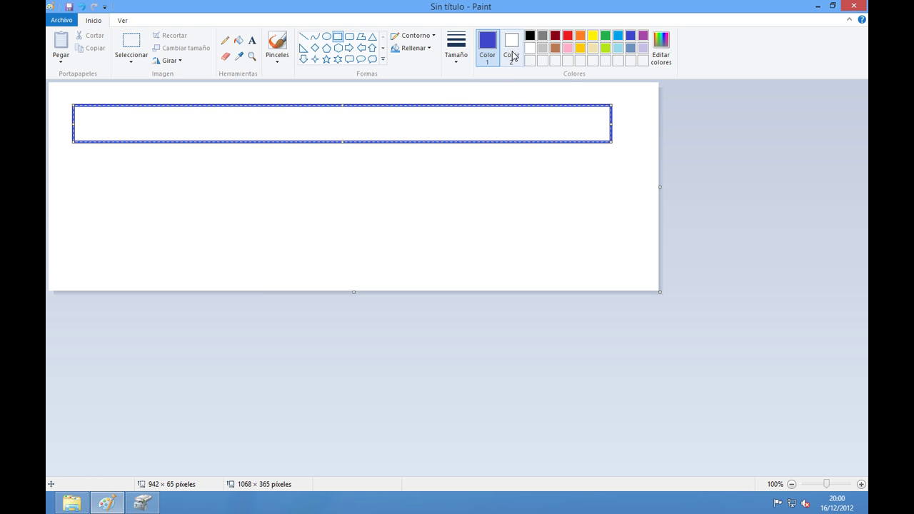
Set the rectangle's fill colour to the same blue as its outline
click(513, 56)
click(631, 36)
click(487, 44)
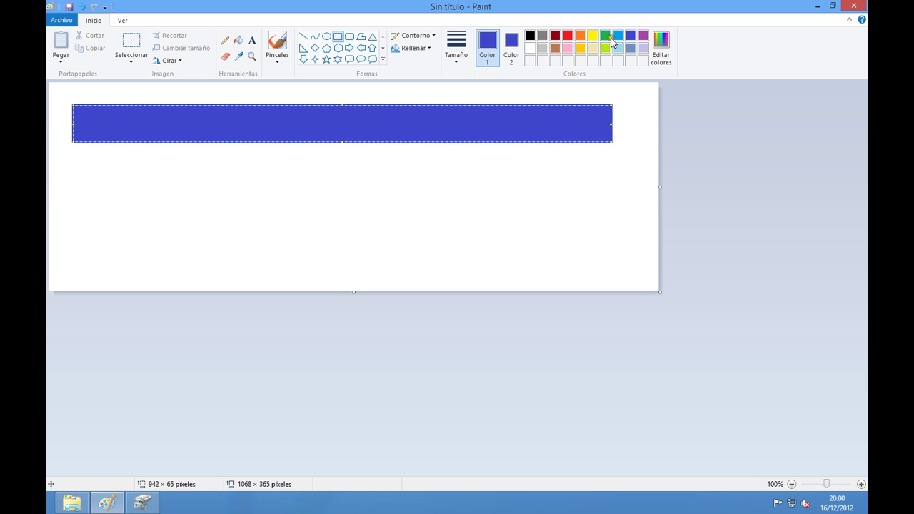
Change the blue rectangle's outline to green and draw green vertical lines, one about 131 pixels down its start edge and one about a quarter along
click(608, 37)
click(449, 150)
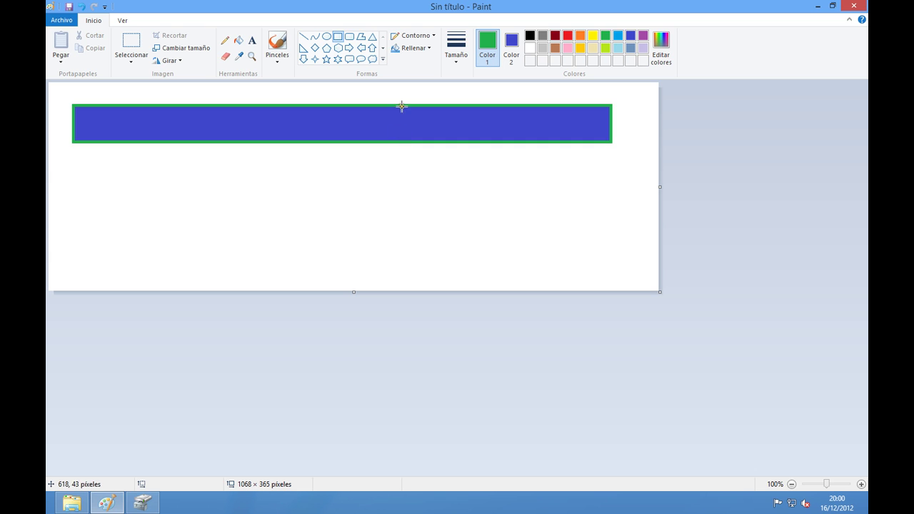
click(304, 36)
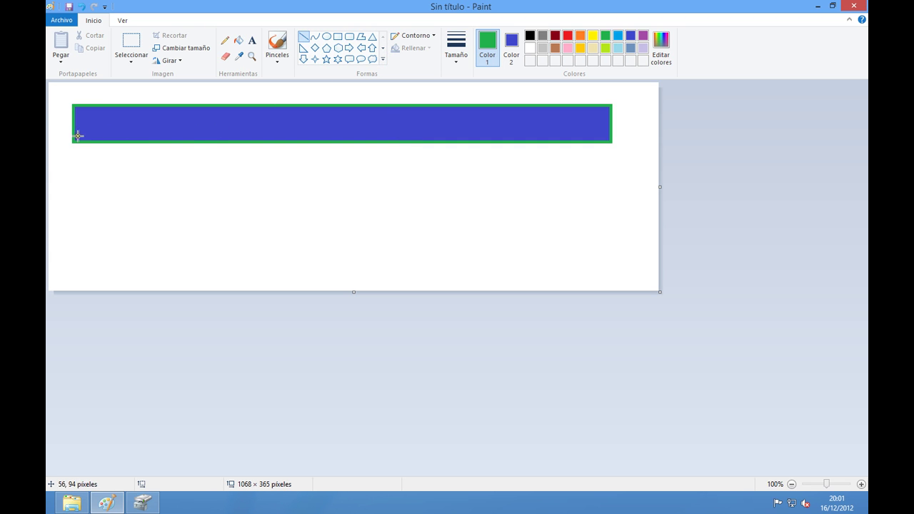
drag(73, 133, 65, 206)
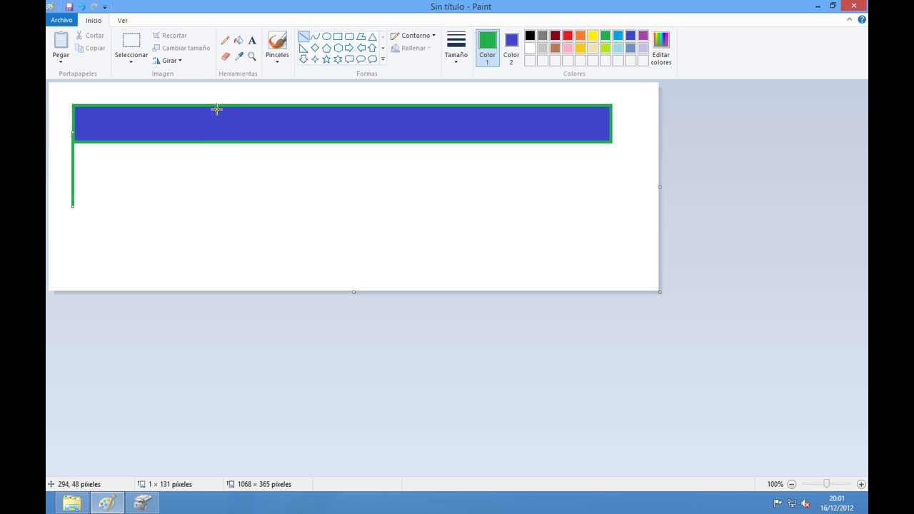
drag(216, 106, 215, 165)
Draw a solid white rectangle, about 76 × 121 pixels, across the blue bar just after the second green line to create a gap
click(338, 36)
click(529, 48)
click(511, 50)
click(530, 48)
mouse_move(264, 143)
mouse_down()
mouse_move(229, 126)
mouse_move(218, 98)
mouse_up()
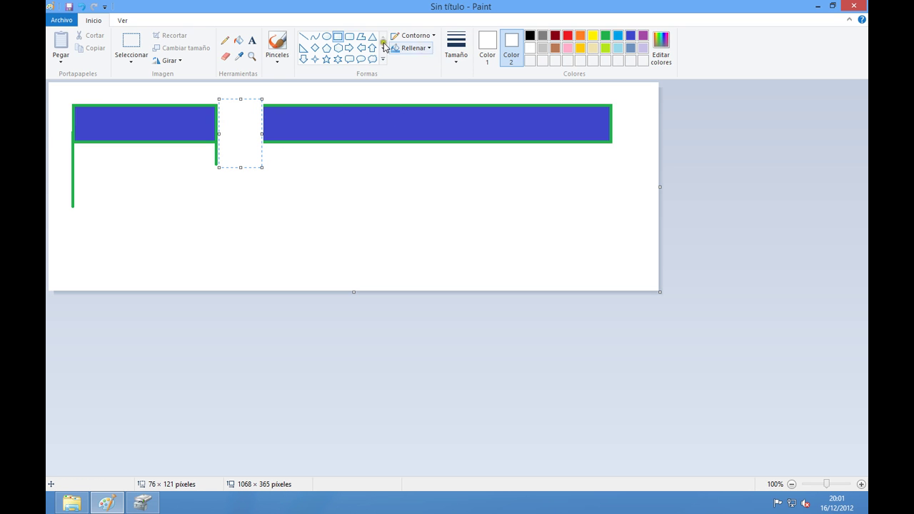
Draw a green line about 66 pixels tall closing the larger blue block beside the gap, and extend it downward with another green line
click(304, 37)
click(605, 35)
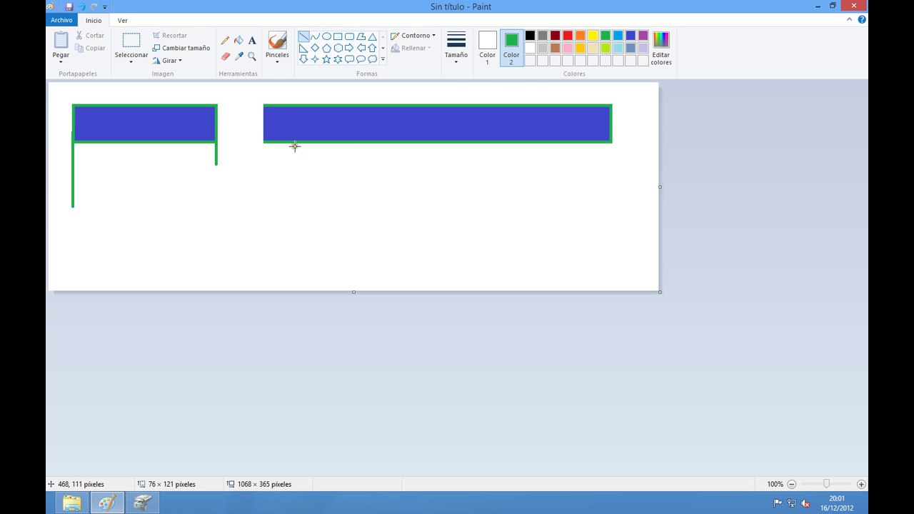
drag(265, 106, 264, 143)
click(490, 64)
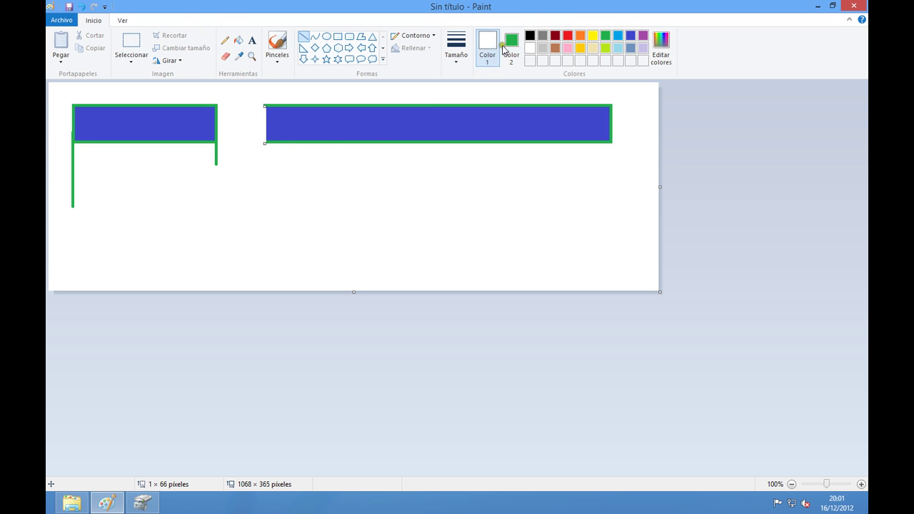
click(607, 35)
click(267, 171)
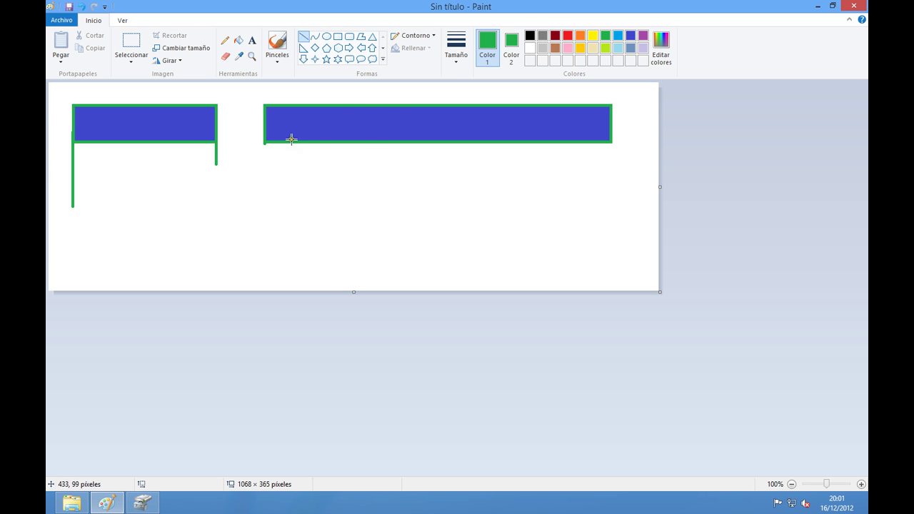
drag(266, 136, 266, 180)
click(303, 178)
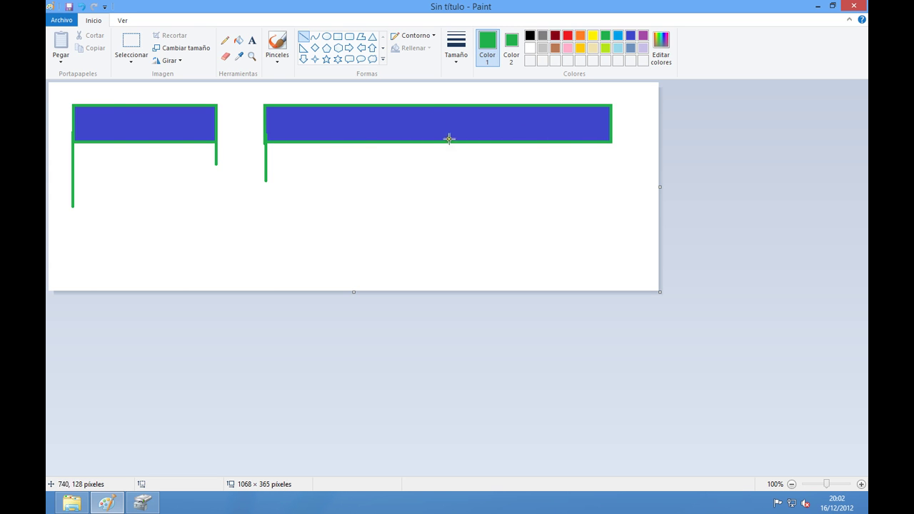
Draw a rectangle with red outline and red fill over roughly the first third of the larger blue block
click(568, 35)
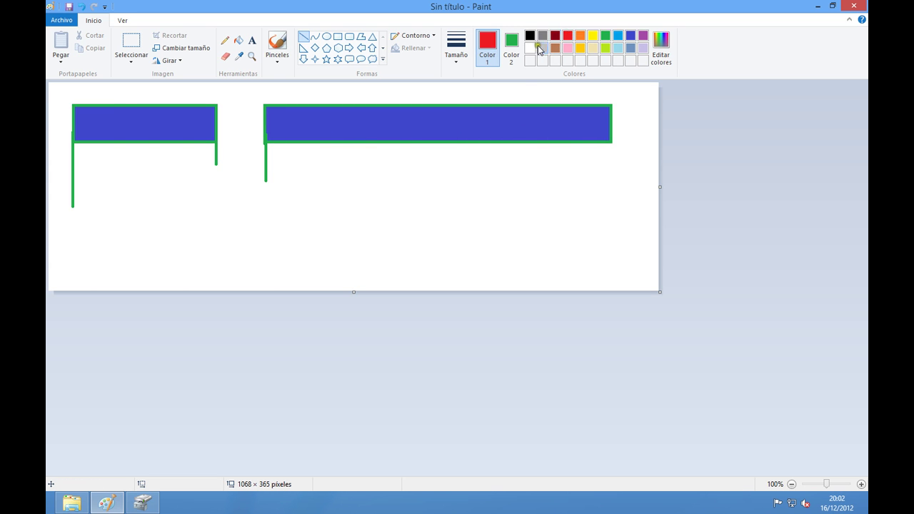
click(337, 37)
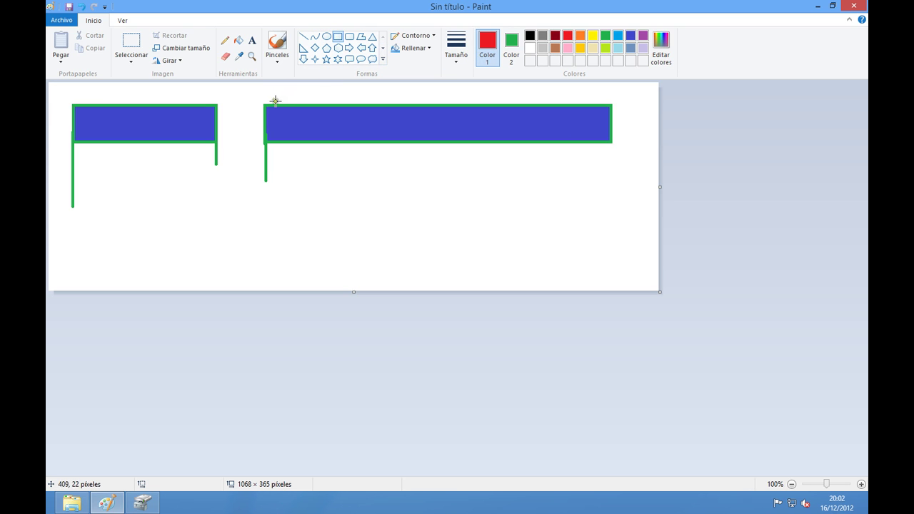
drag(267, 108, 375, 136)
key(ctrl+z)
click(511, 50)
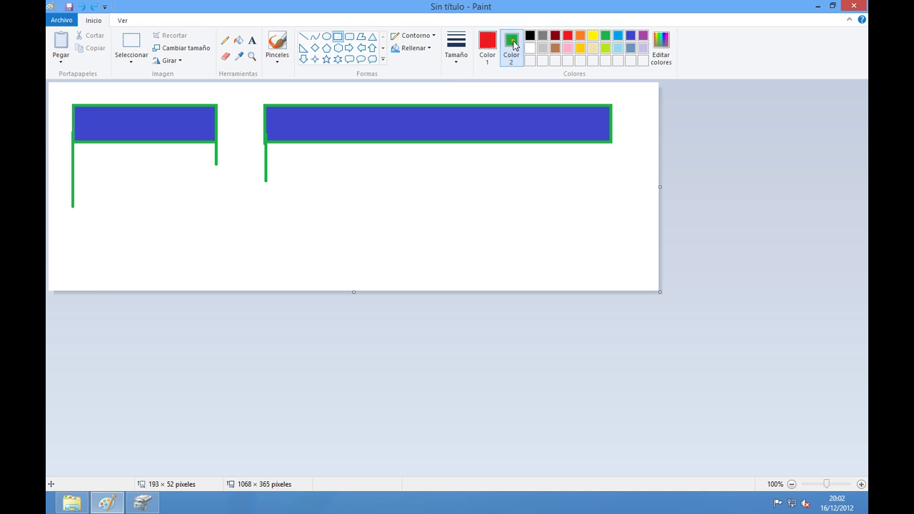
click(569, 36)
drag(265, 107, 390, 139)
click(421, 110)
Draw a green vertical line about 133 pixels long where the red block meets the blue, extending below the bar
click(489, 44)
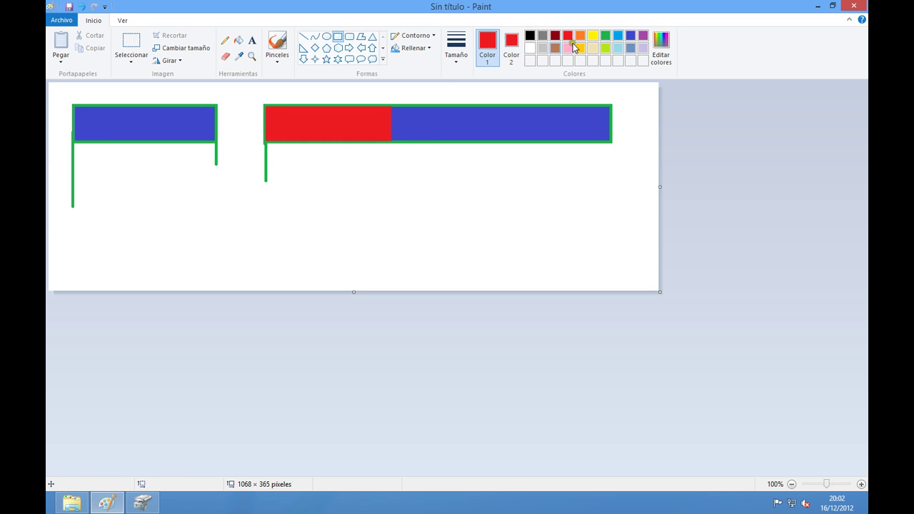
click(605, 36)
click(304, 35)
mouse_move(381, 106)
mouse_down()
mouse_move(371, 172)
mouse_move(380, 194)
mouse_up()
key(ctrl+z)
drag(395, 105, 395, 182)
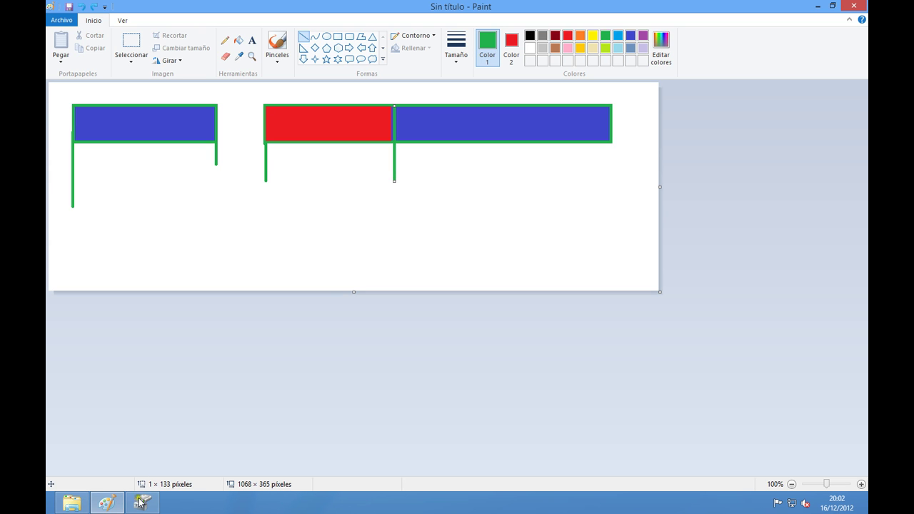
Switch to Administración de discos and examine the "Reservado para el sistema" partition on Disco 0
key(alt+Tab)
click(282, 295)
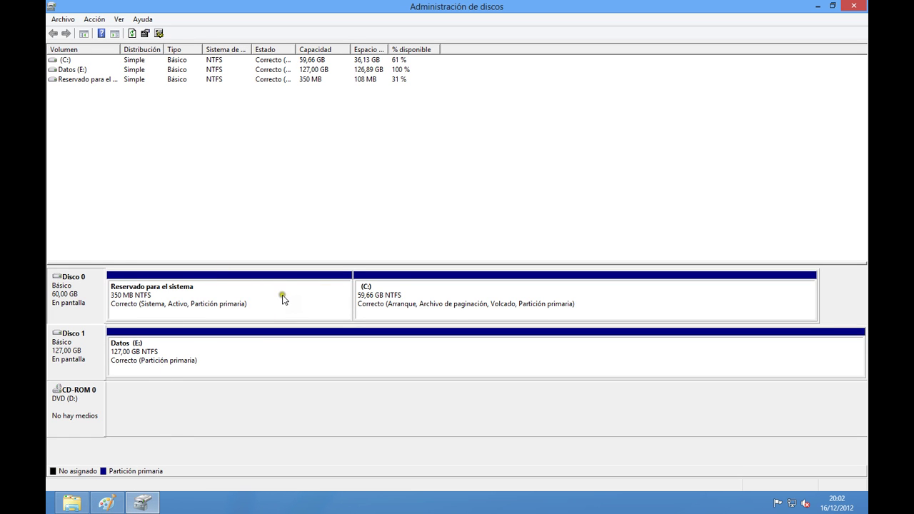
click(330, 305)
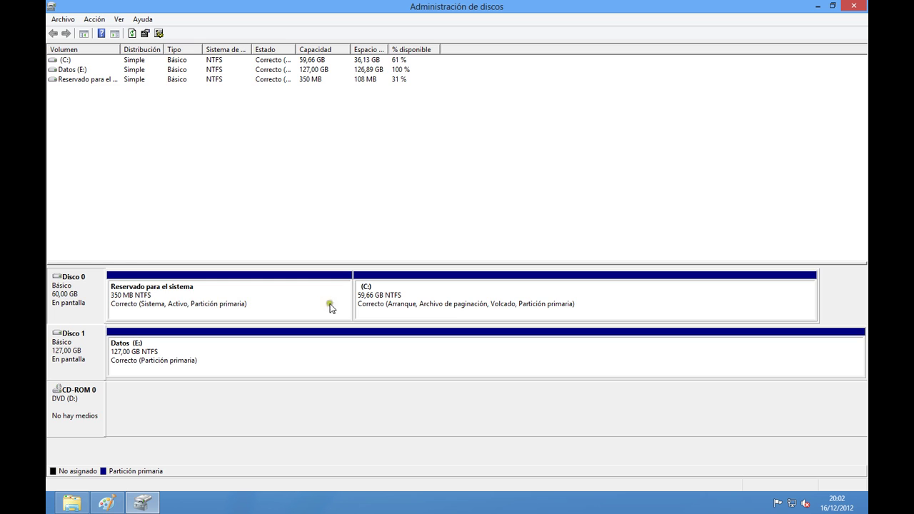
click(116, 293)
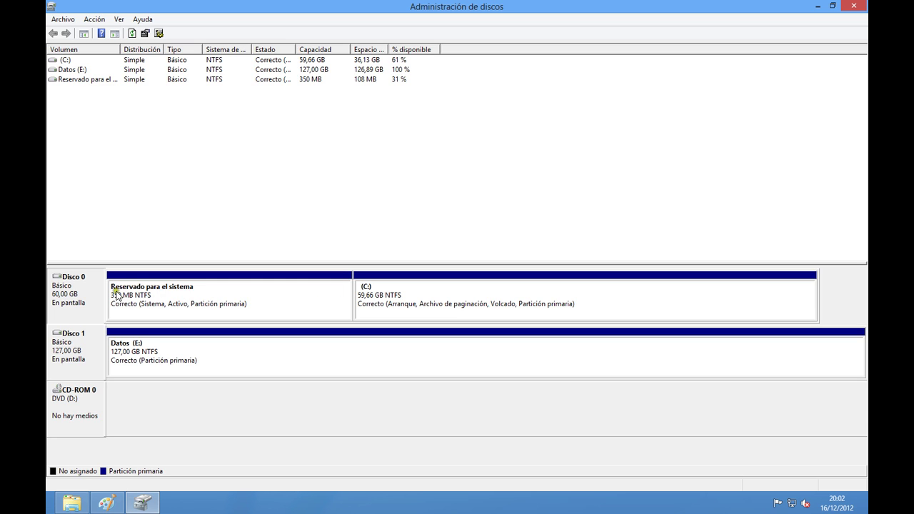
click(201, 300)
click(242, 295)
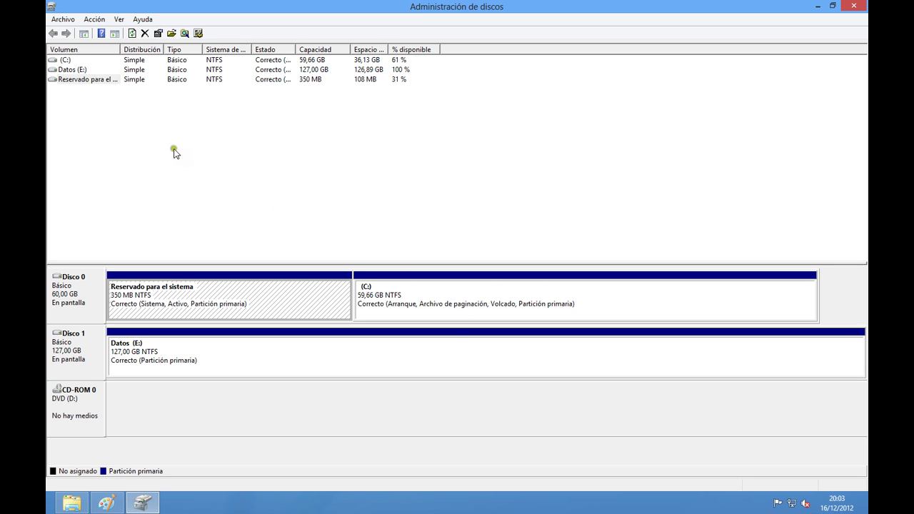
Select volume (C:) in the volume list and widen the "Espacio disponible" column to show its full heading
click(71, 60)
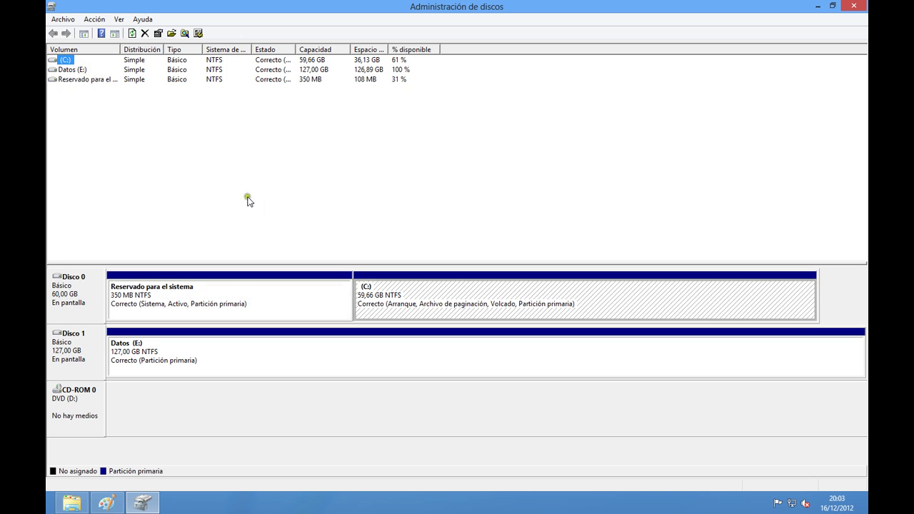
drag(388, 49, 426, 49)
click(378, 65)
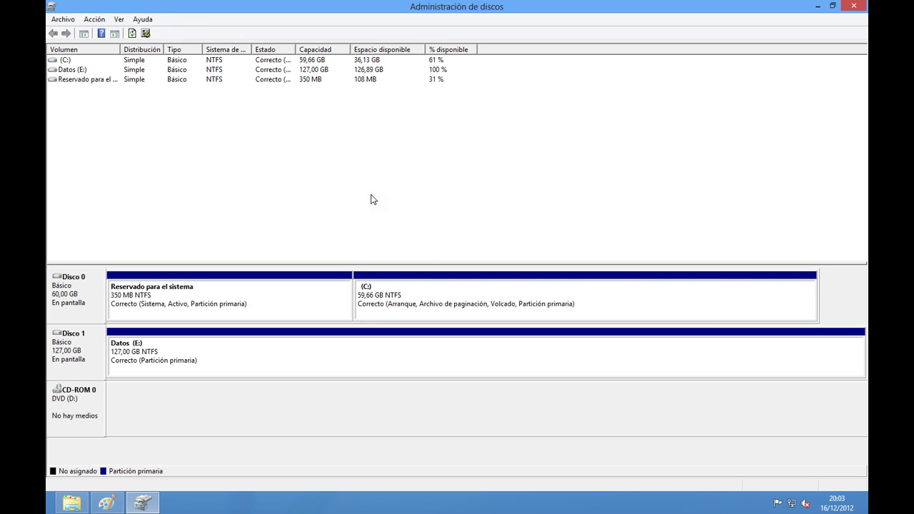
Start "Reducir volumen" on partition (C:) of Disco 0 and wait for the shrink settings
click(426, 293)
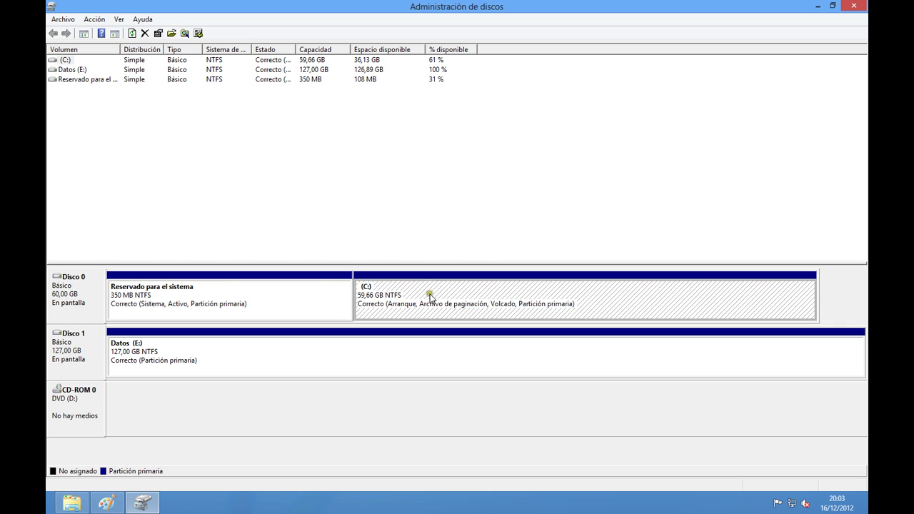
right_click(444, 292)
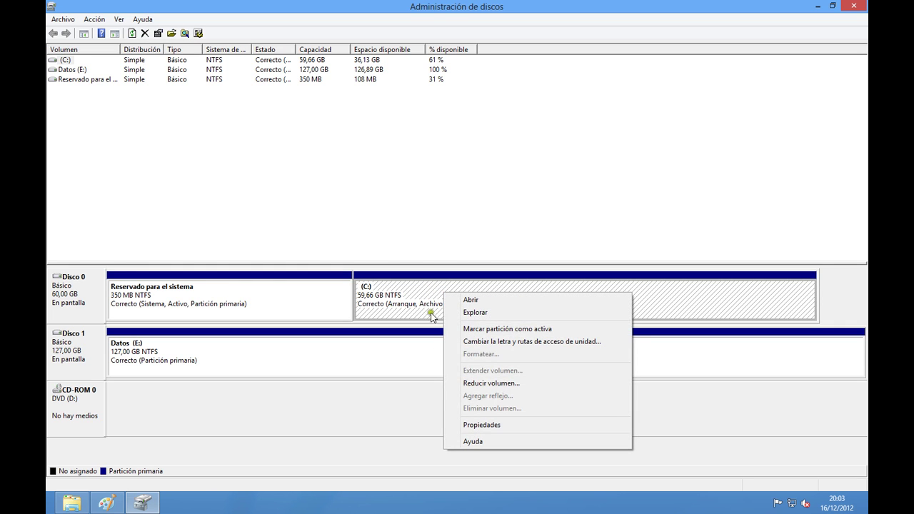
click(468, 384)
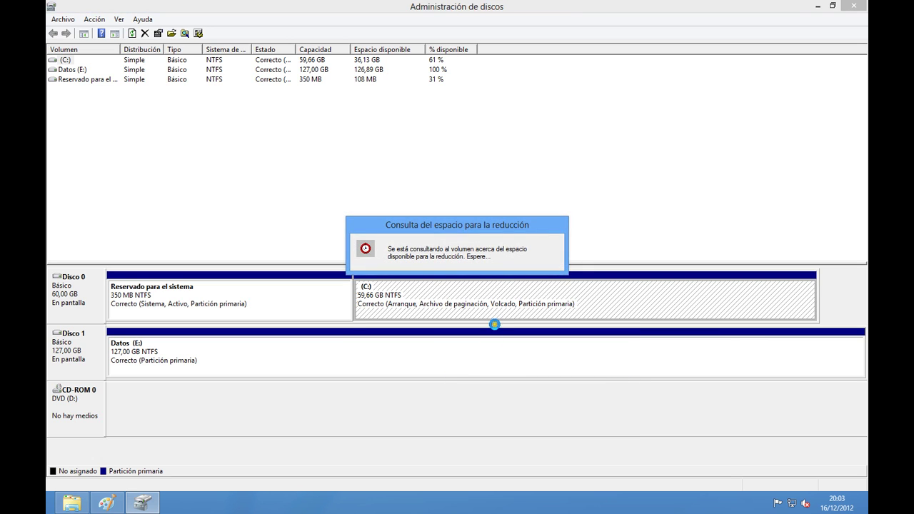
click(493, 314)
click(484, 308)
click(483, 308)
click(497, 262)
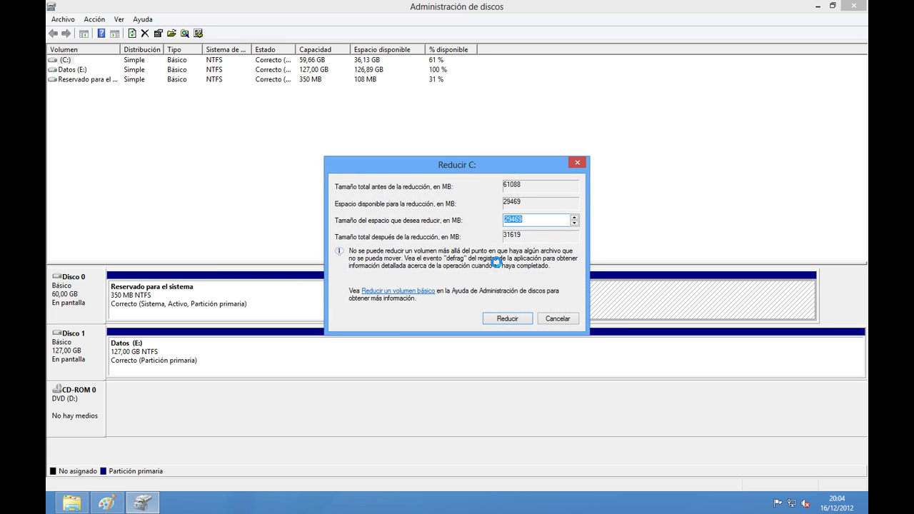
Set the space to shrink to 10000 MB and reduce partition (C:)
click(546, 218)
click(534, 220)
click(526, 204)
drag(543, 220, 491, 227)
text(10000)
click(508, 322)
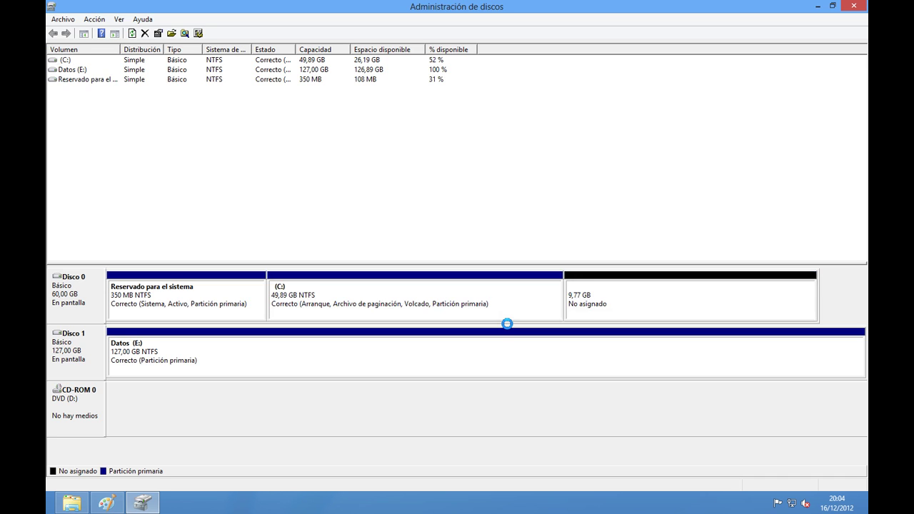
Examine the shrunken (C:) partition and the unallocated space on Disco 0
click(326, 295)
click(606, 298)
click(626, 294)
Switch to Paint and cover the blue block beside the red one with a solid white rectangle, keeping its green borders
click(120, 507)
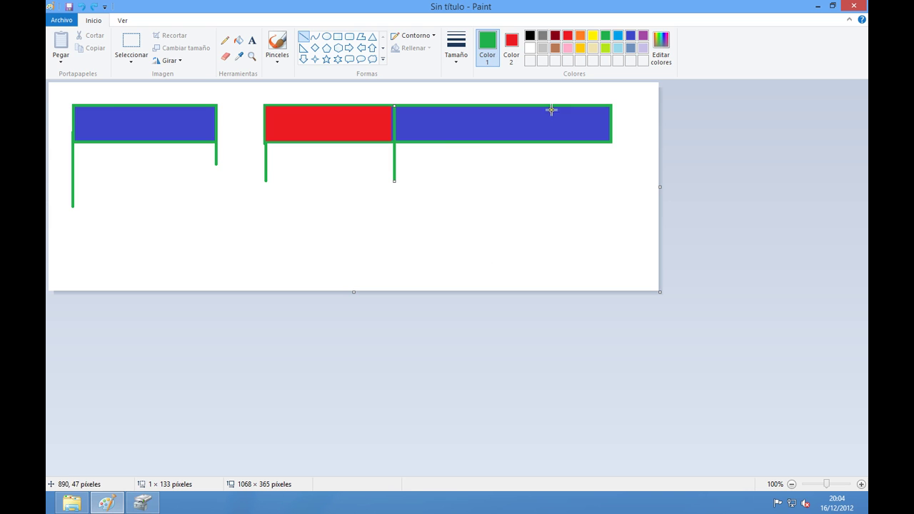
click(530, 48)
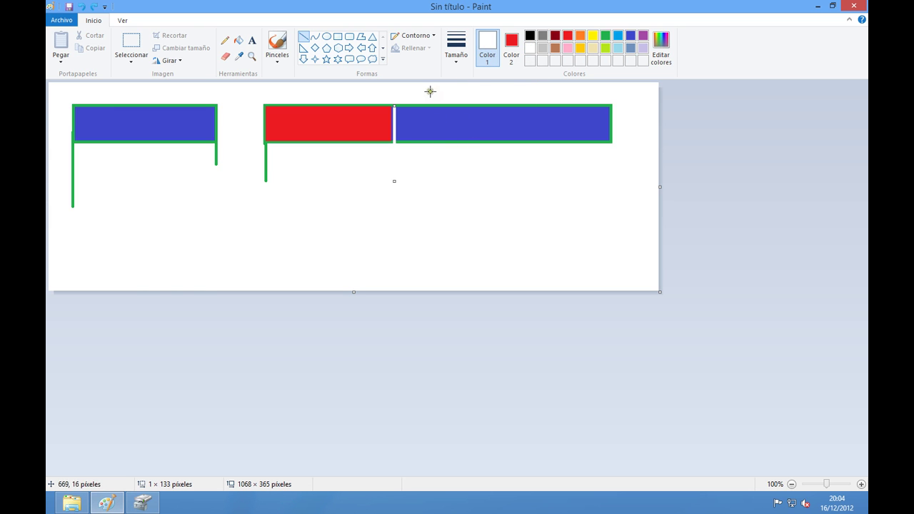
click(605, 35)
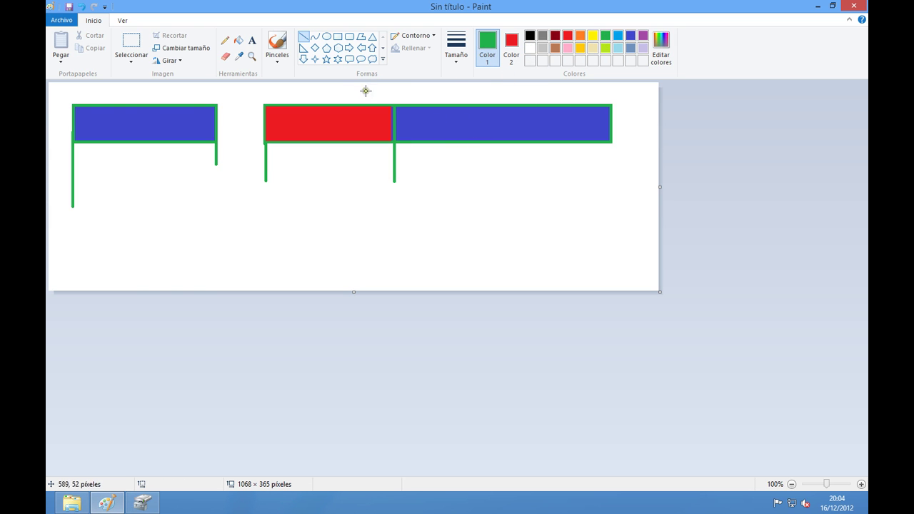
click(338, 35)
click(529, 47)
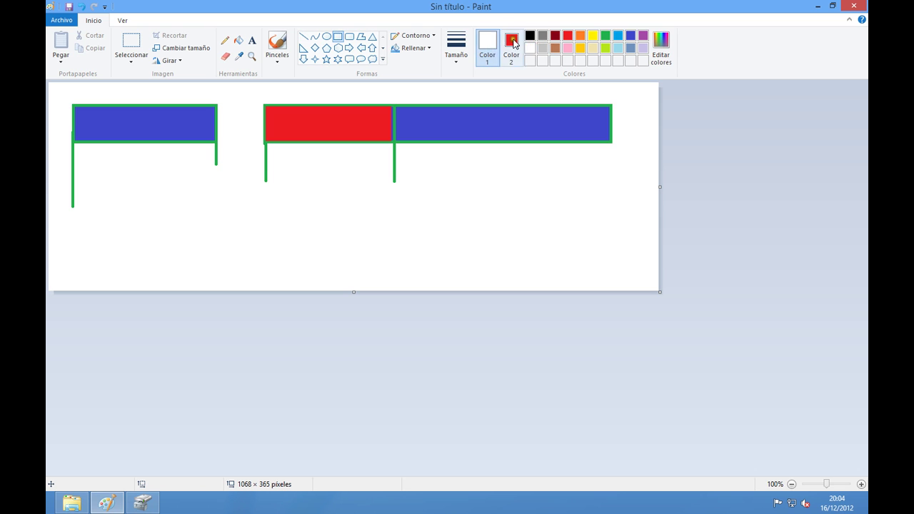
click(512, 50)
click(530, 47)
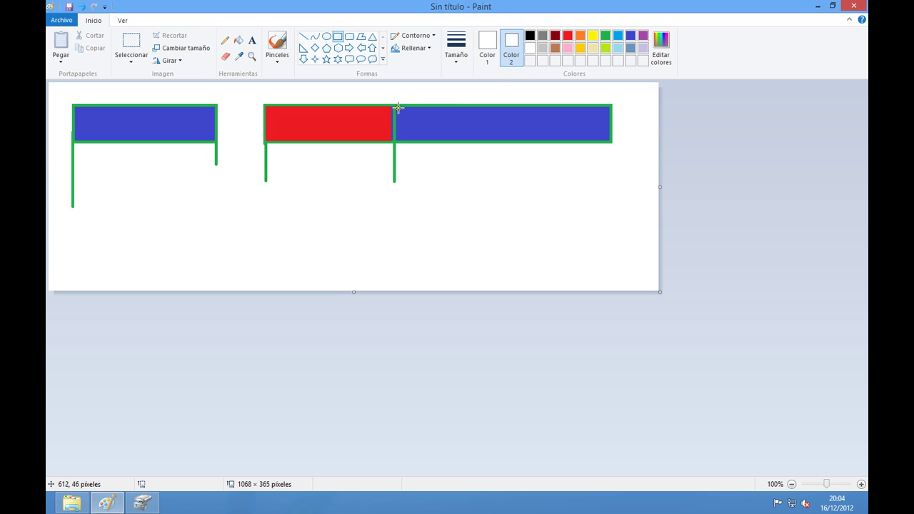
drag(397, 107, 610, 139)
click(537, 195)
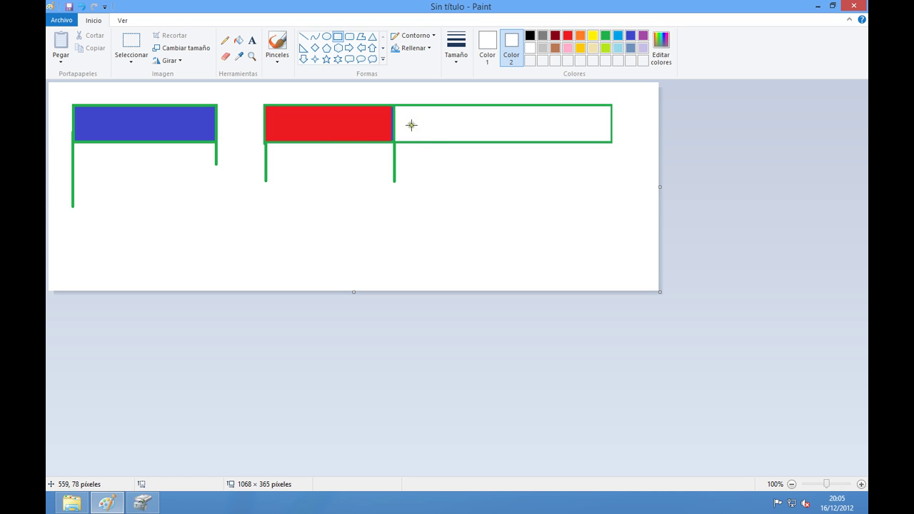
Switch to Administración de discos and check the volume operations offered for (C:), including "Extender volumen"
click(141, 504)
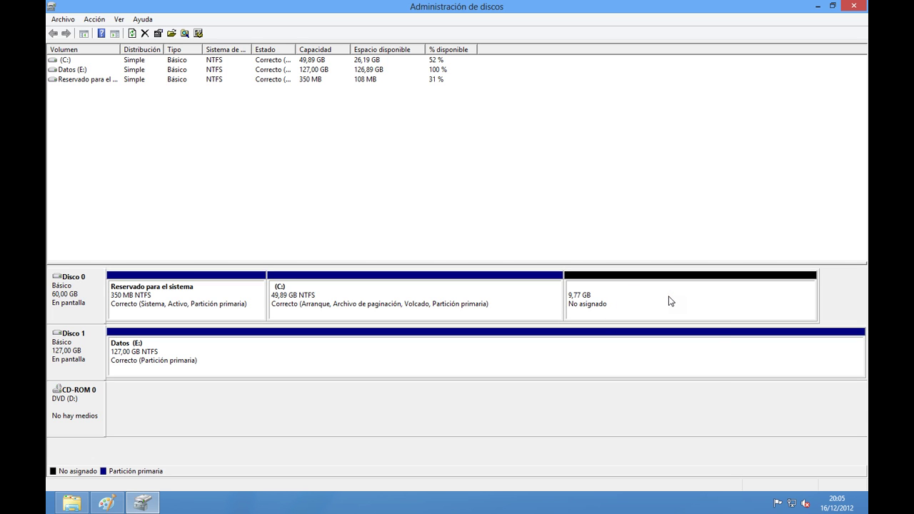
right_click(531, 300)
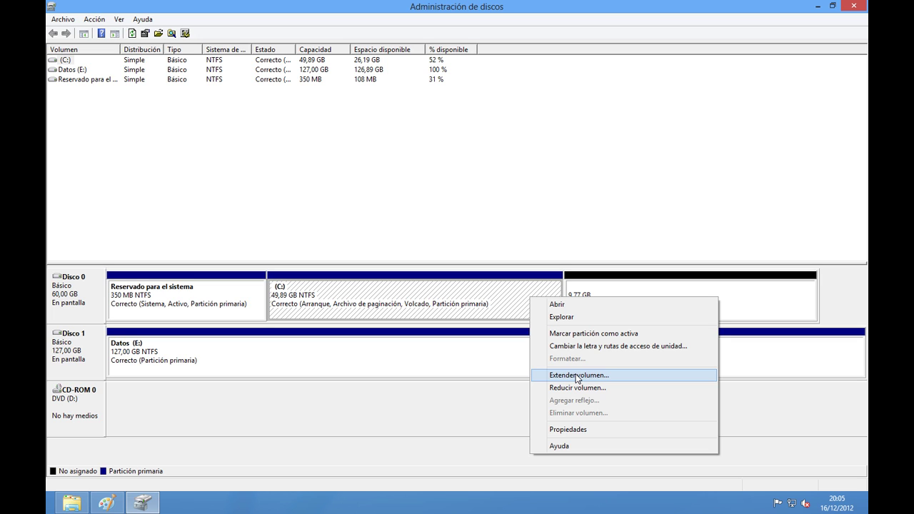
click(500, 285)
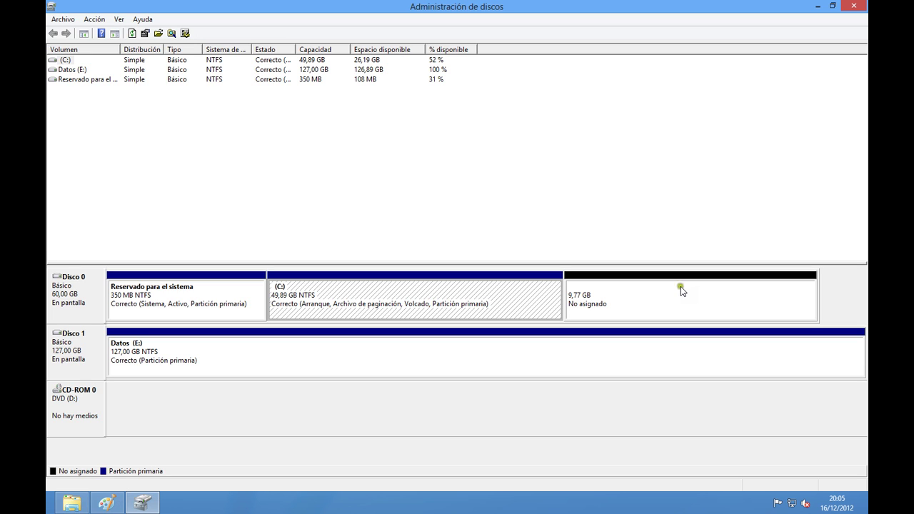
Create a simple volume of 9999 MB in the unallocated space on Disco 0, with drive letter F and no formatting
right_click(662, 289)
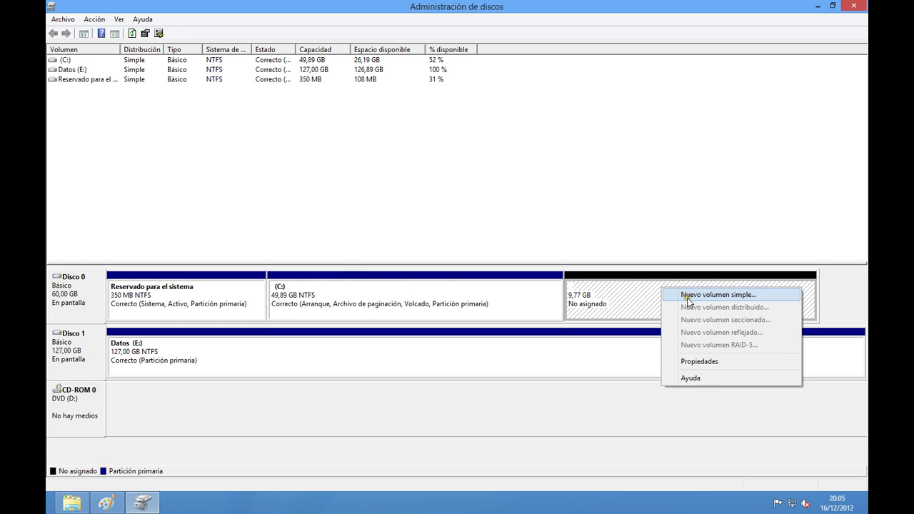
click(688, 296)
click(268, 265)
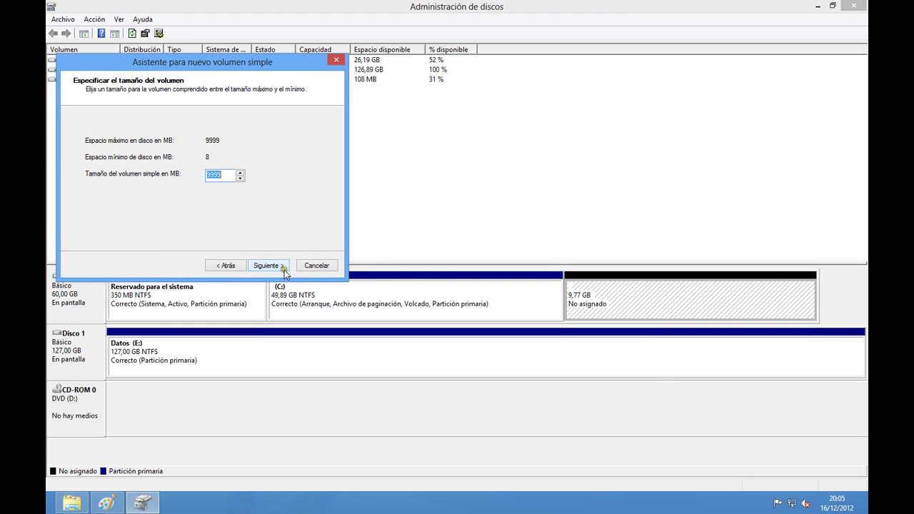
click(269, 266)
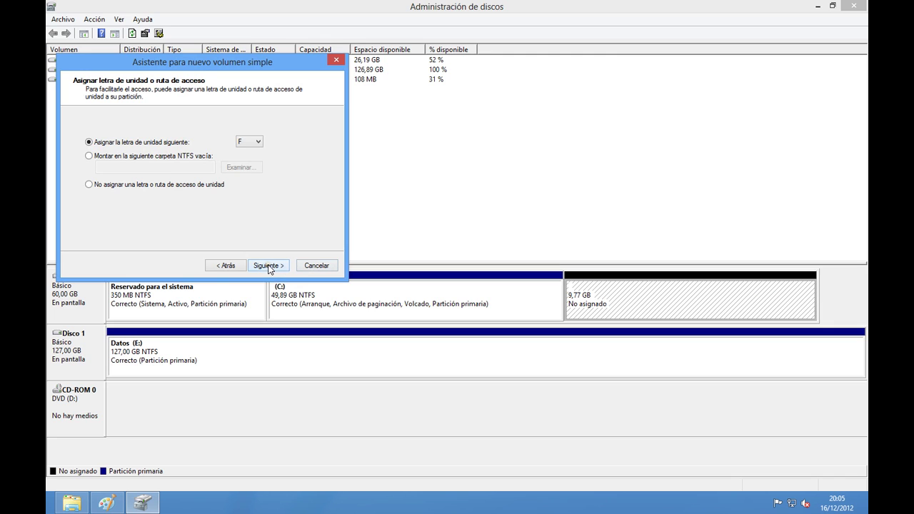
click(226, 266)
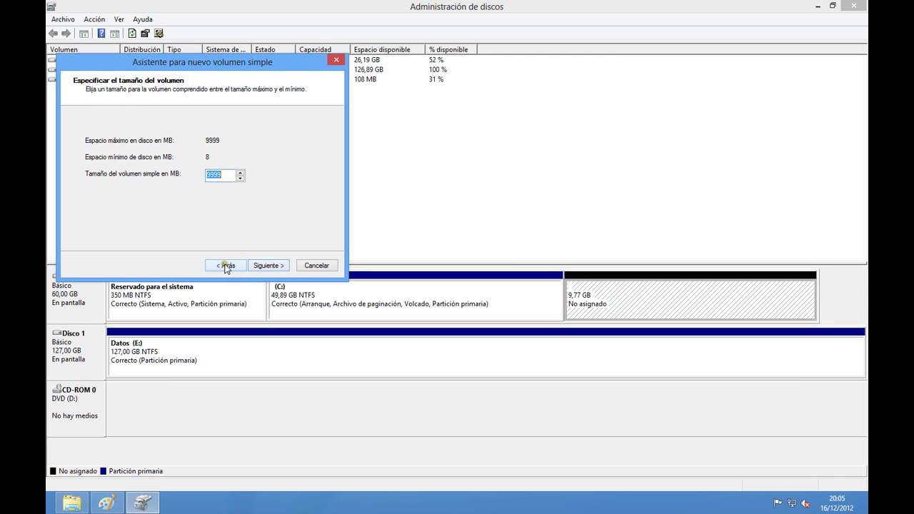
click(264, 265)
click(259, 265)
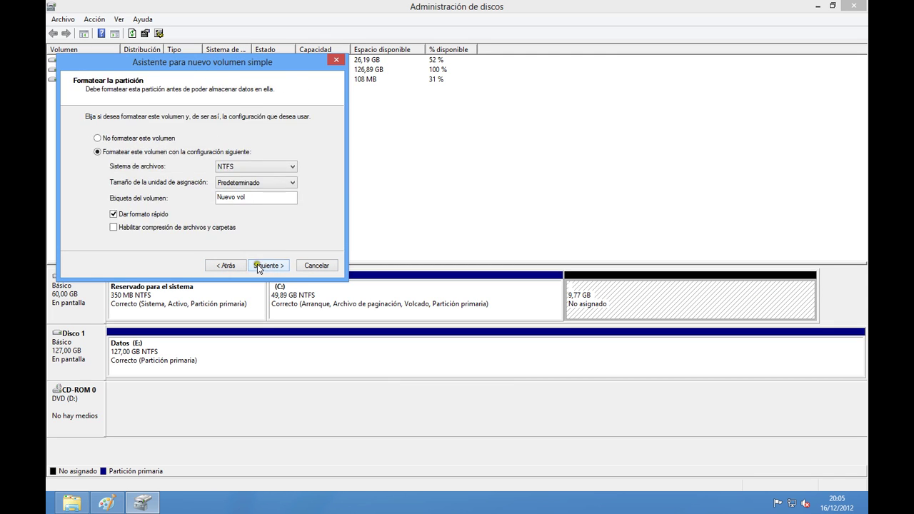
click(149, 140)
click(268, 266)
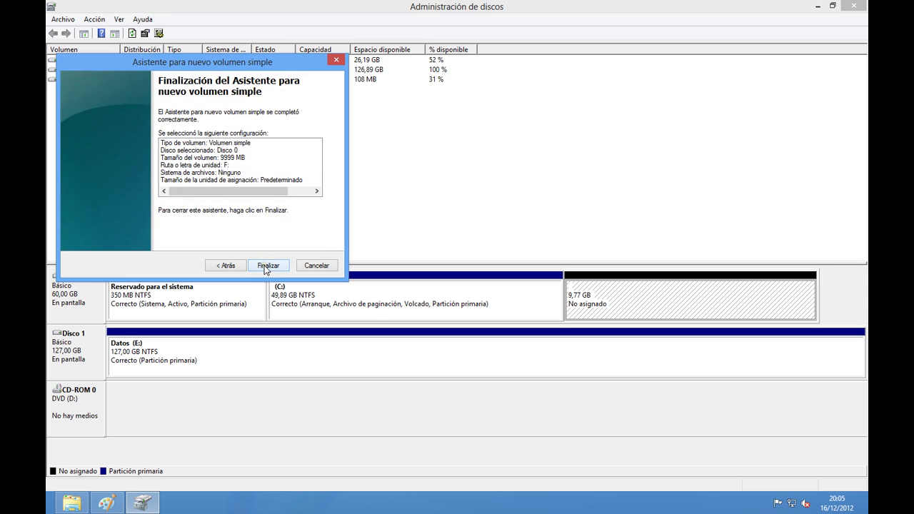
click(267, 265)
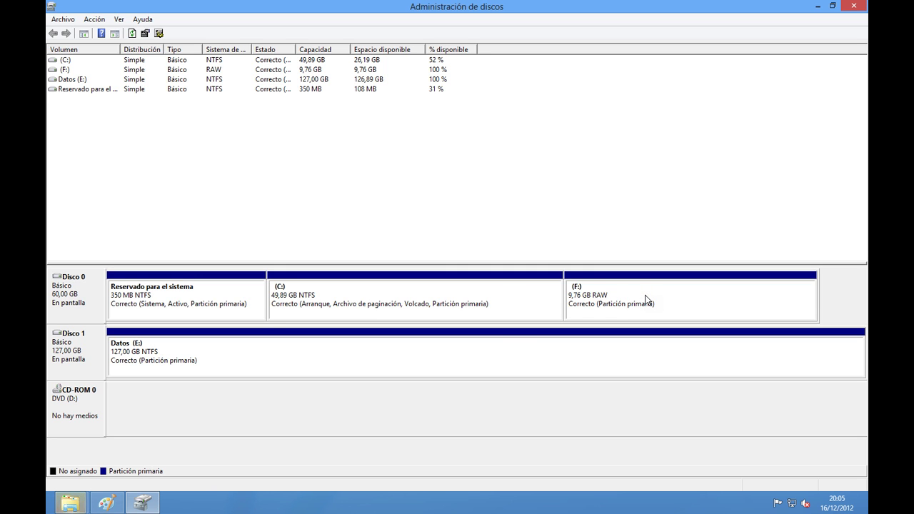
Dismiss the Windows prompt to format drive F: and check the volume operations offered for (C:)
mouse_move(75, 505)
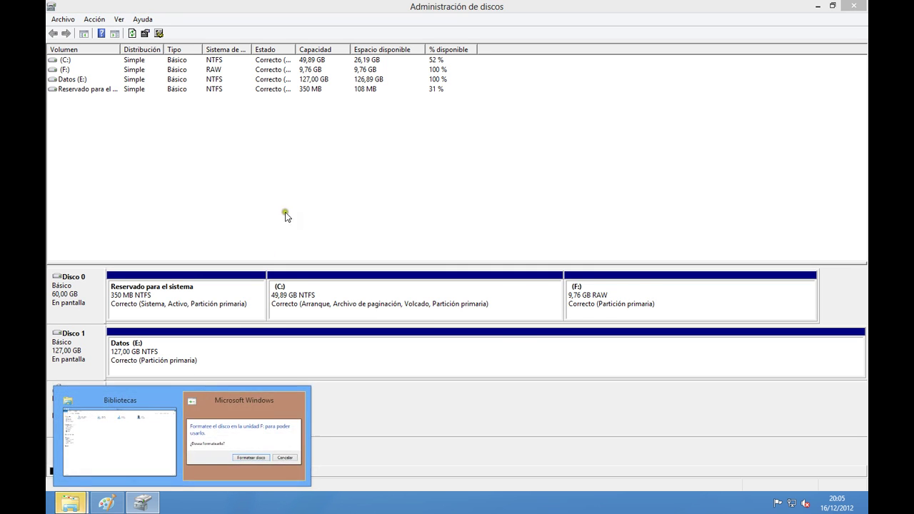
click(241, 433)
click(521, 264)
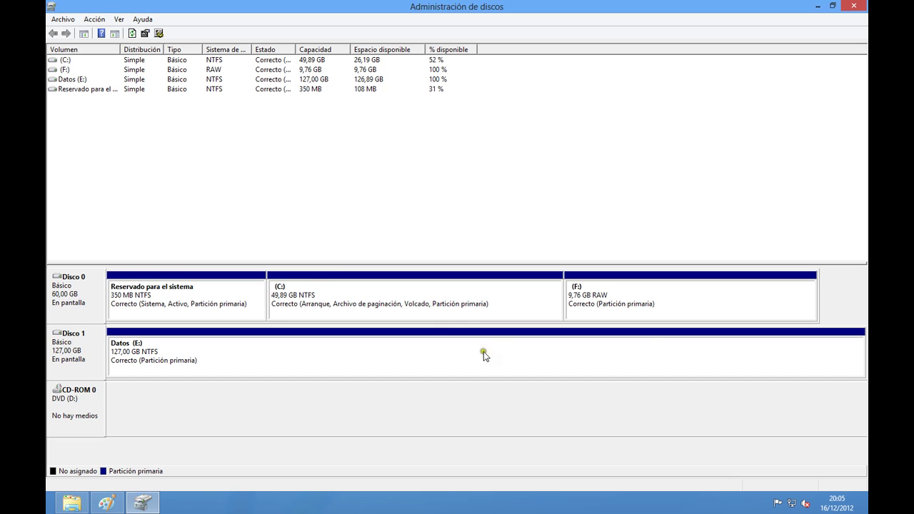
right_click(461, 306)
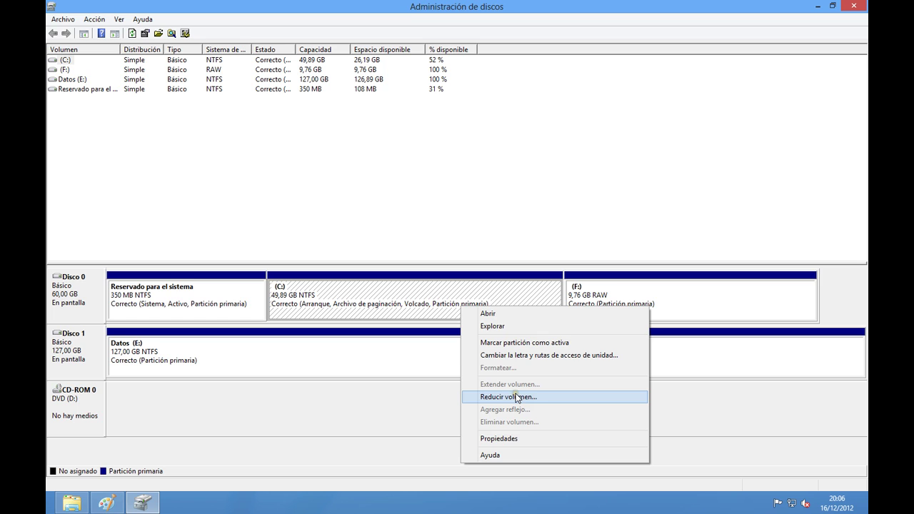
click(442, 237)
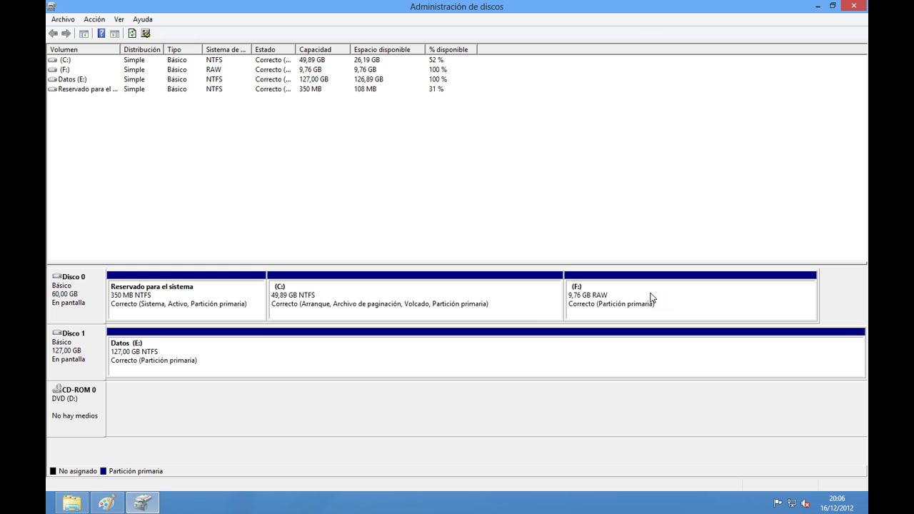
Switch to Paint and fill the white block beside the red one with solid gold
click(108, 503)
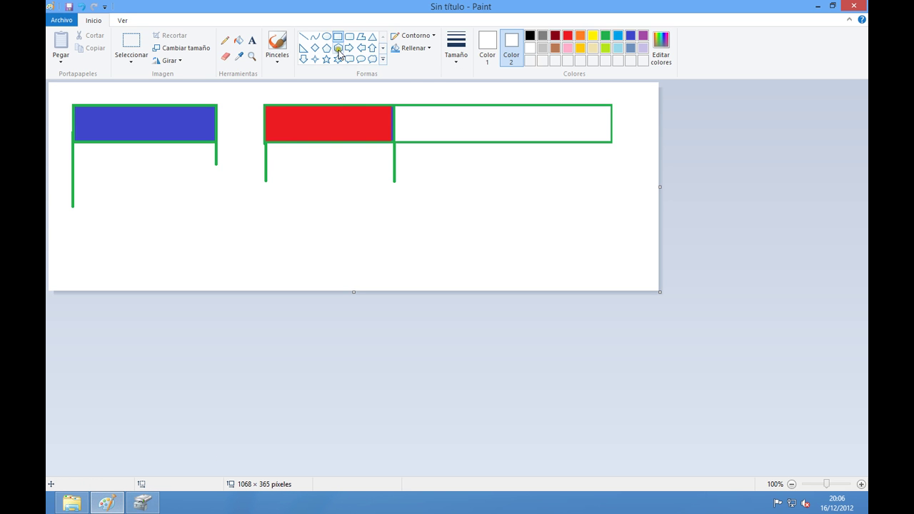
click(414, 49)
click(239, 40)
click(580, 49)
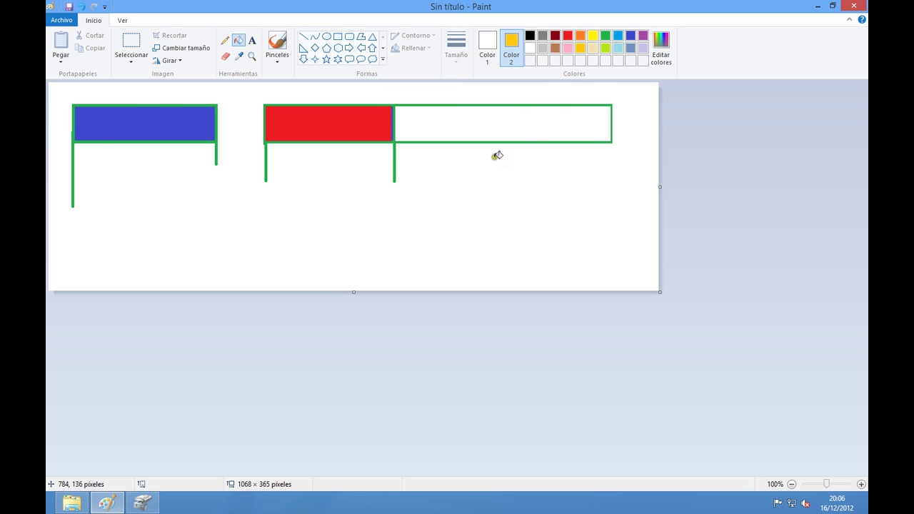
click(487, 48)
click(580, 48)
click(523, 121)
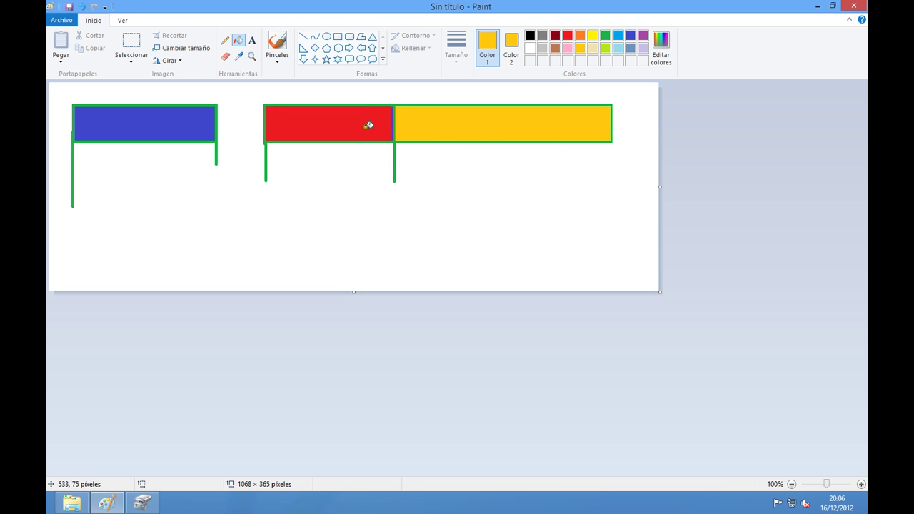
Separate the red and gold blocks with a solid white rectangle of about 17 × 86 pixels over the gold block's inner end
click(530, 48)
click(338, 36)
drag(409, 158, 422, 183)
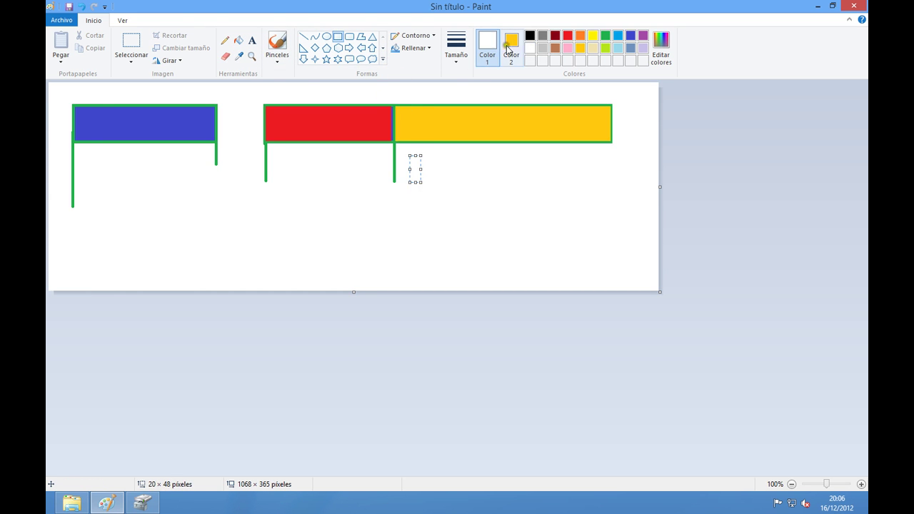
click(511, 44)
click(530, 48)
click(434, 155)
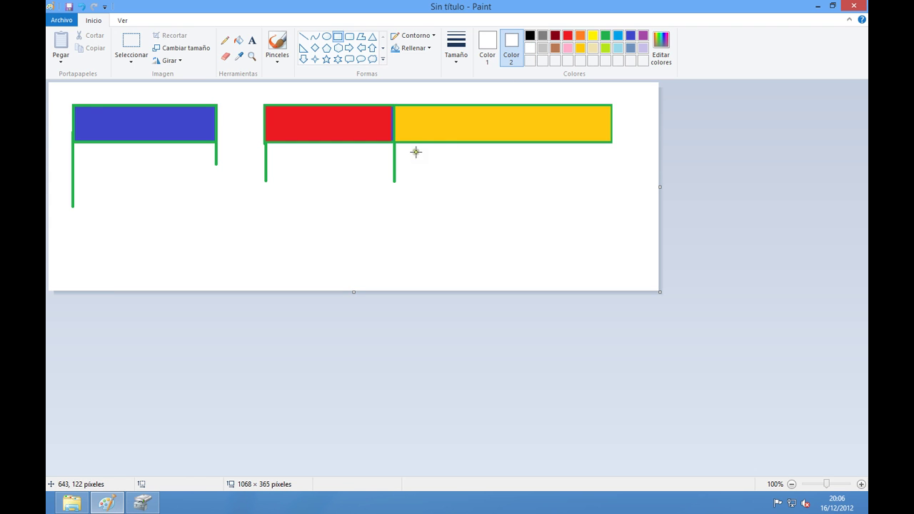
drag(406, 149, 396, 100)
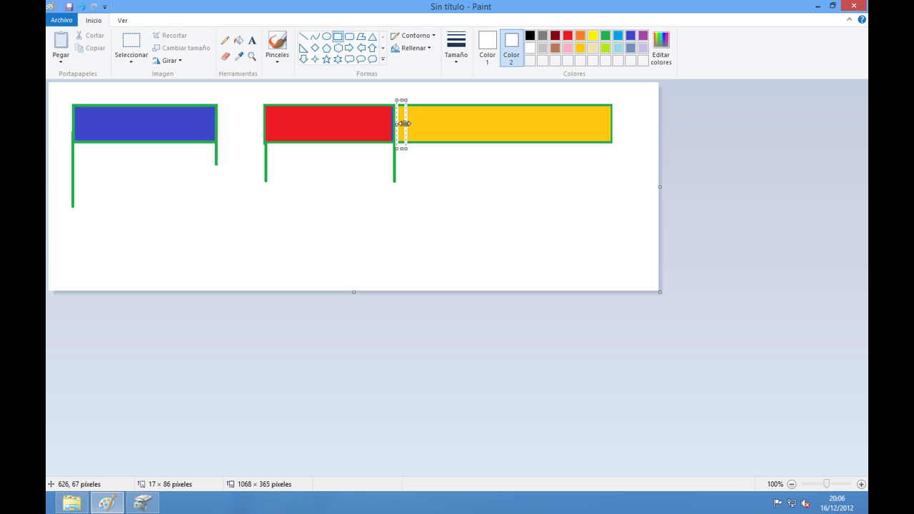
click(420, 48)
click(421, 76)
click(428, 183)
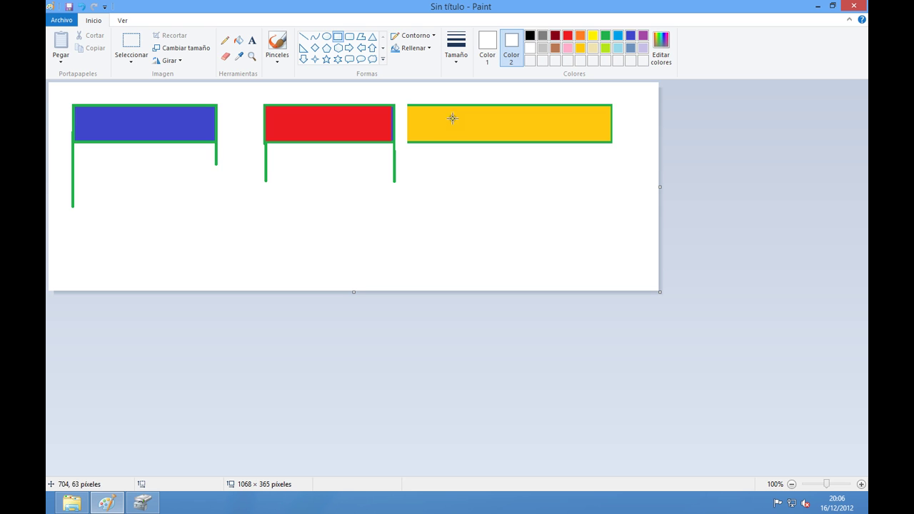
Draw a green vertical line along the gold block's open edge, extending below the block
click(303, 37)
click(487, 42)
click(605, 38)
drag(408, 106, 408, 176)
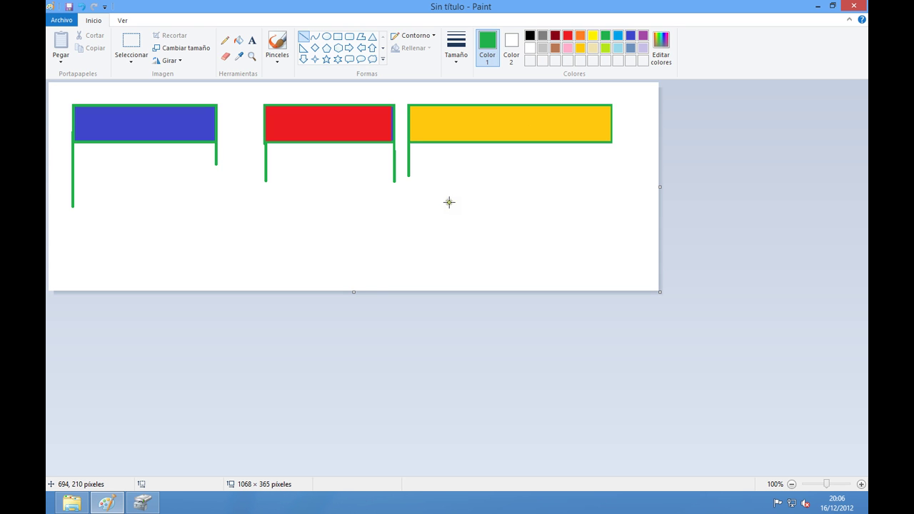
Switch to File Explorer to check the drives listed under Equipo, and return to Administración de discos
click(144, 502)
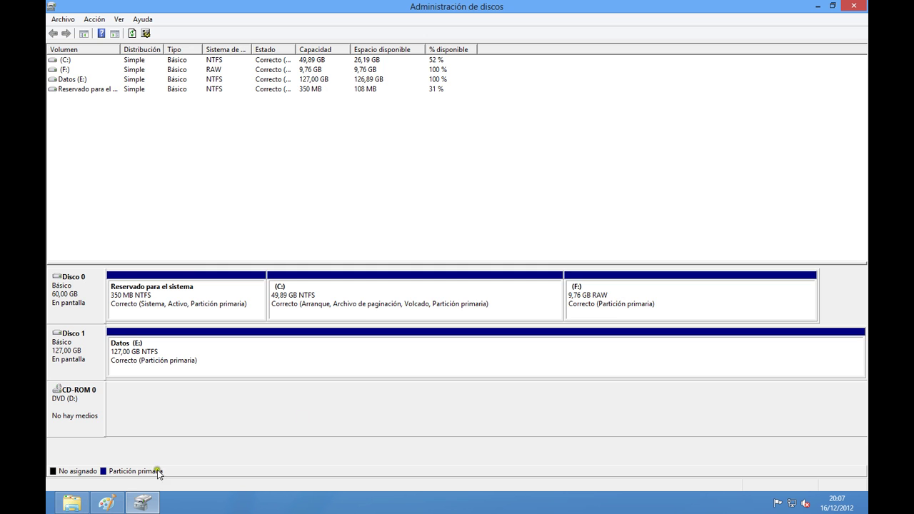
click(74, 505)
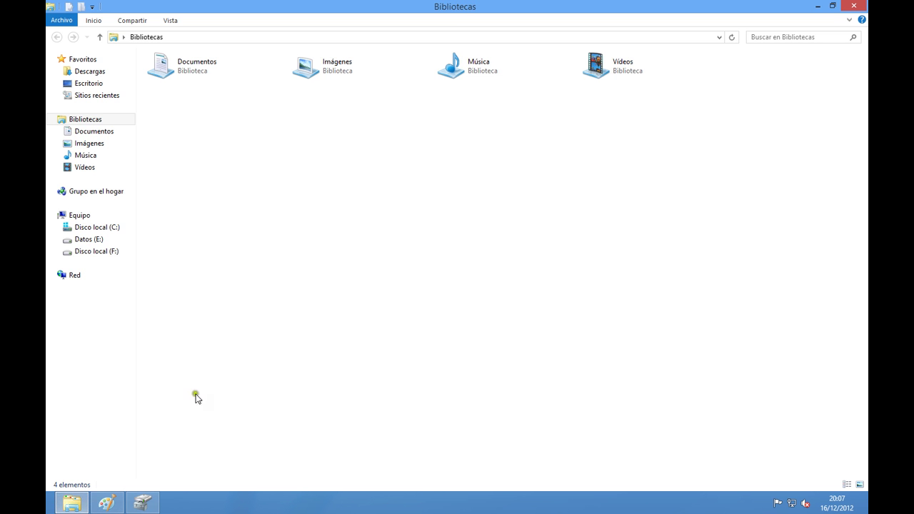
click(142, 503)
Quick-format volume (F:) as FAT32 with the label "Nuevo vol" and default allocation size, and close the new-drive notification
right_click(624, 301)
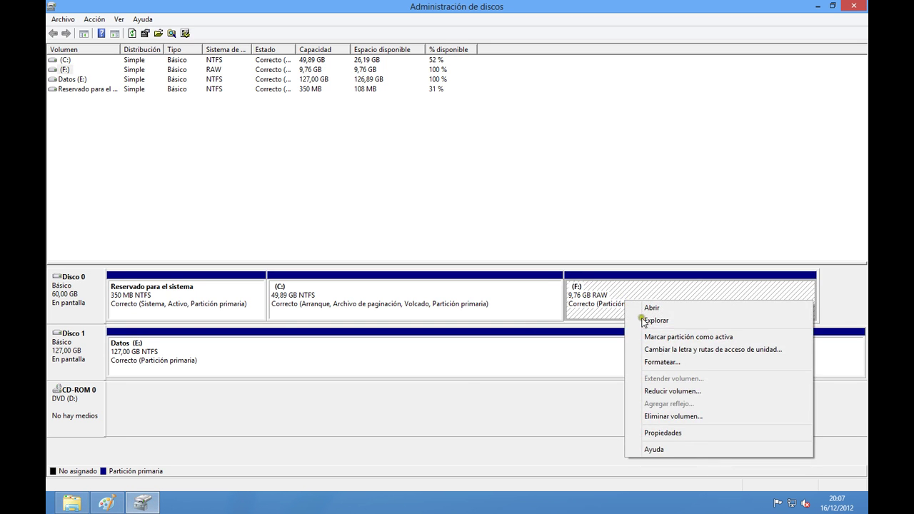
click(691, 365)
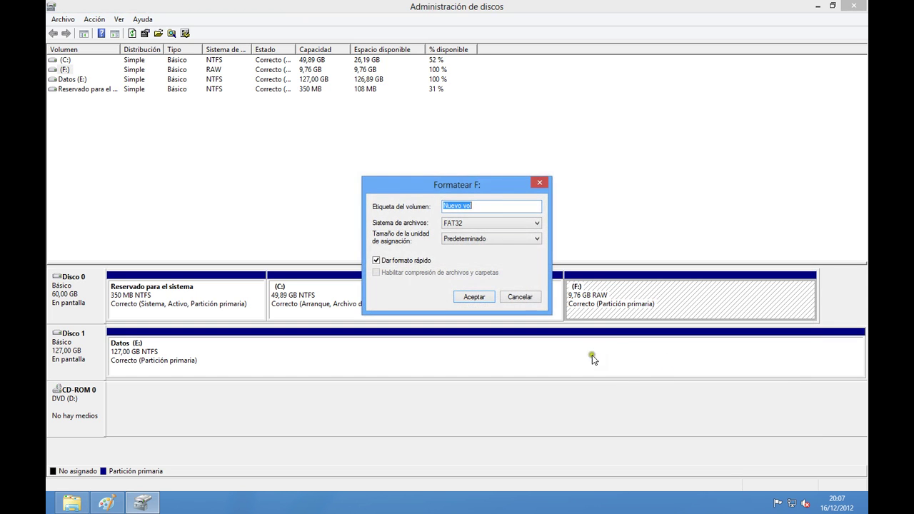
click(489, 299)
click(548, 299)
click(504, 223)
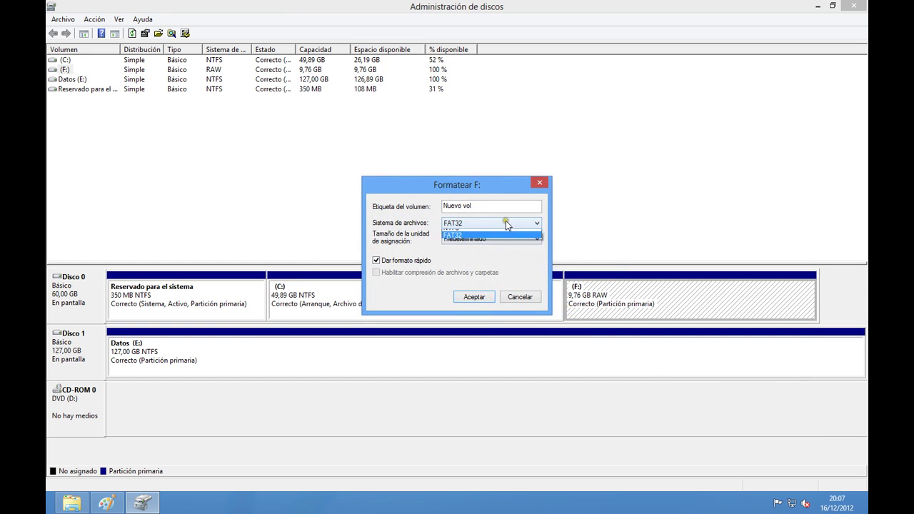
click(489, 236)
click(490, 223)
click(490, 245)
click(474, 297)
click(501, 299)
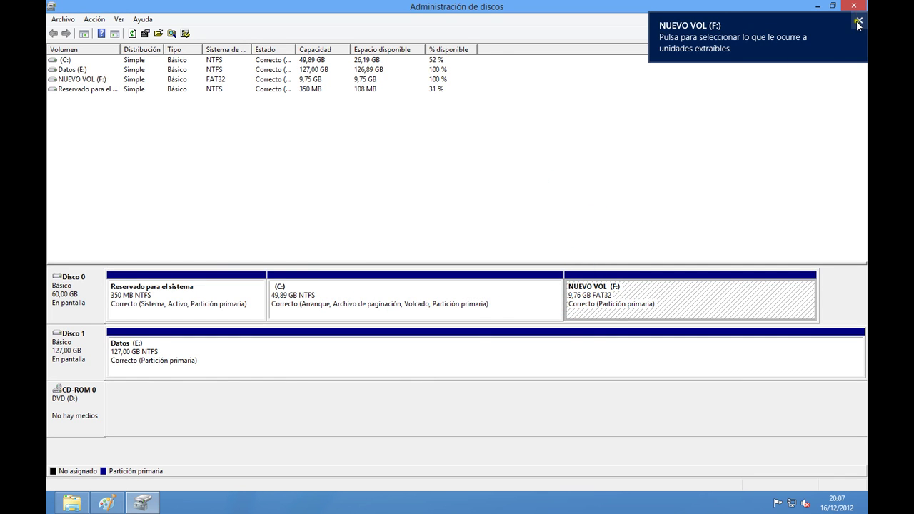
click(861, 17)
Switch to File Explorer, open Equipo and select the Disco local (C:) and NUEVO VOL (F:) drives together
click(72, 504)
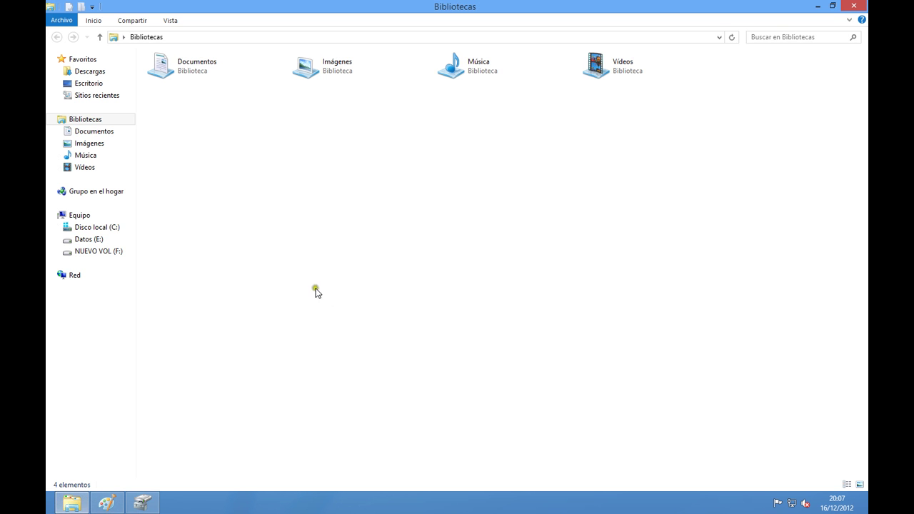
click(76, 217)
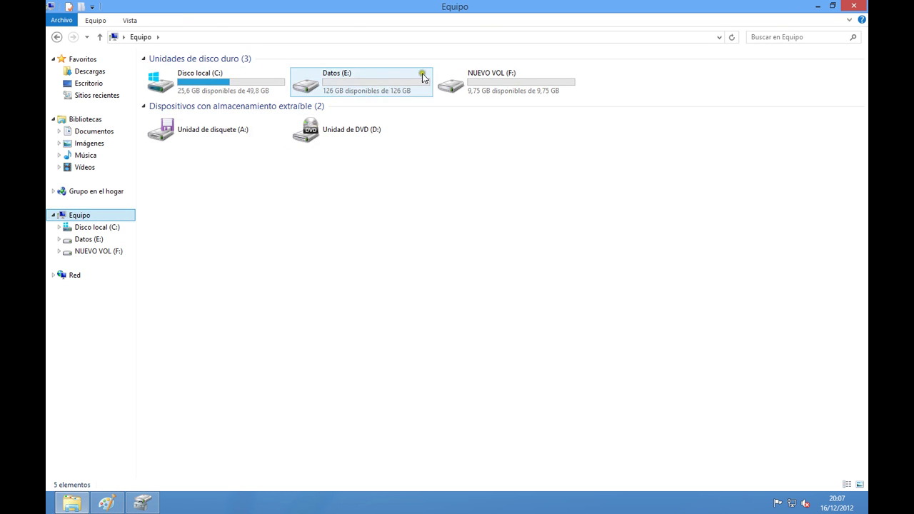
click(213, 93)
click(313, 82)
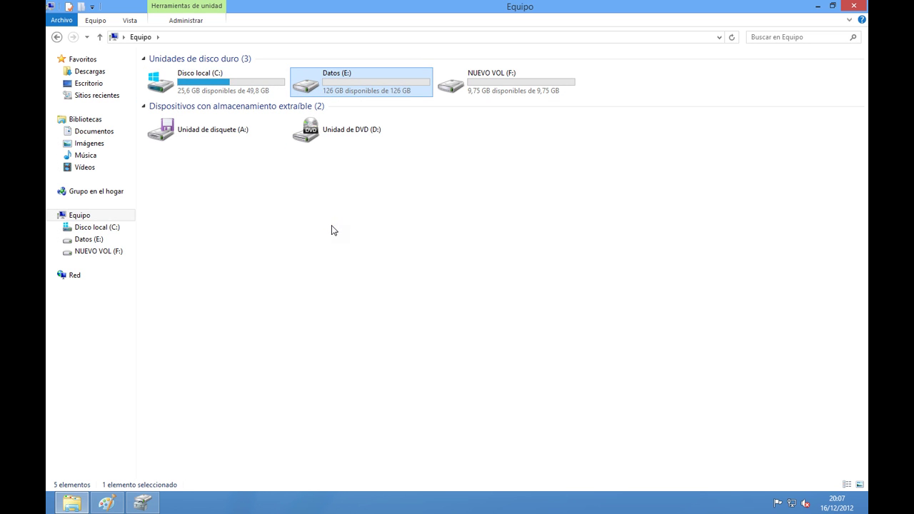
ctrl+click(214, 82)
ctrl+click(419, 86)
ctrl+click(469, 78)
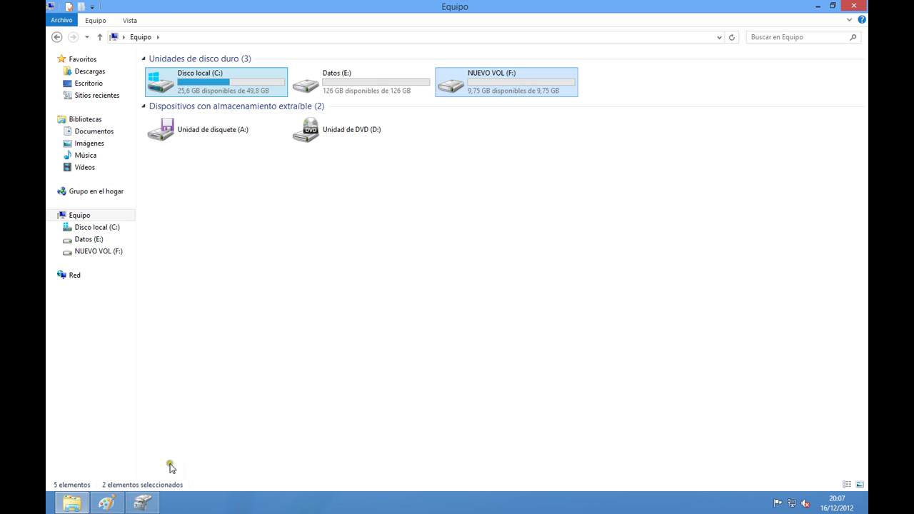
Switch to Administración de discos and compare the (C:) and NUEVO VOL (F:) partitions on Disco 0
click(142, 503)
click(326, 295)
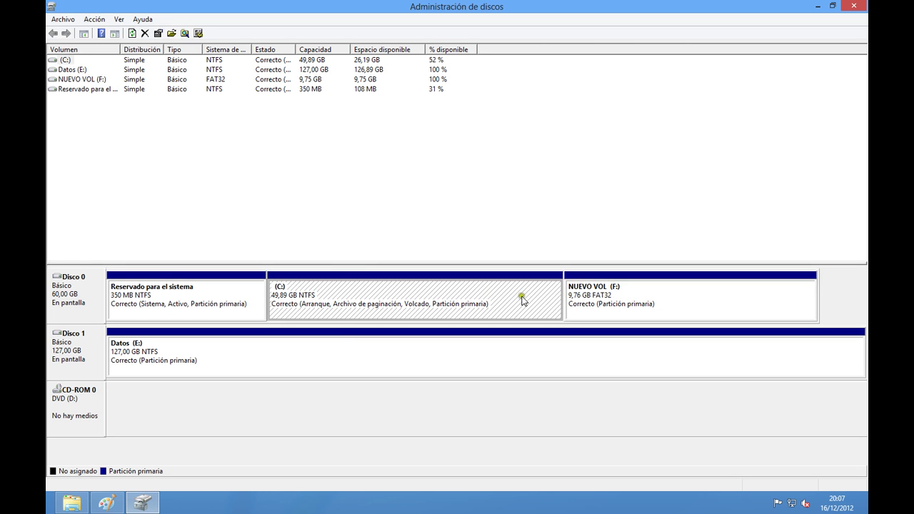
click(618, 294)
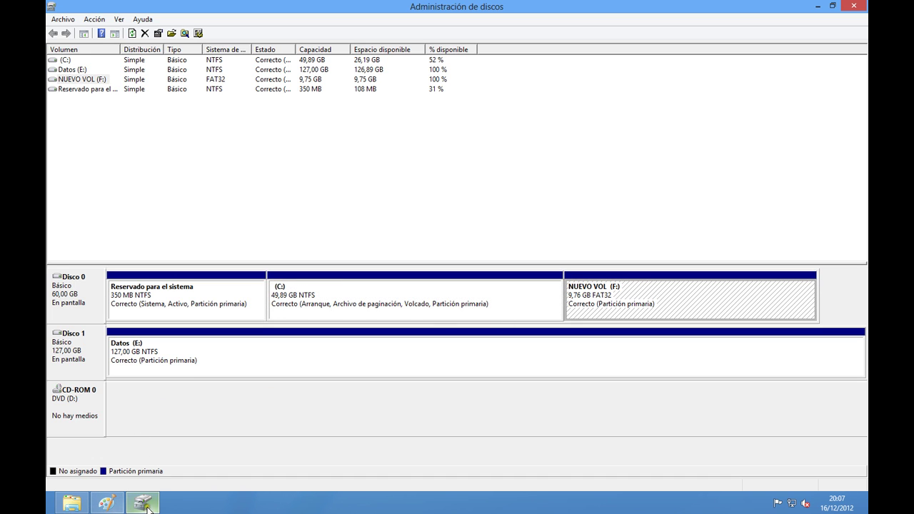
click(392, 293)
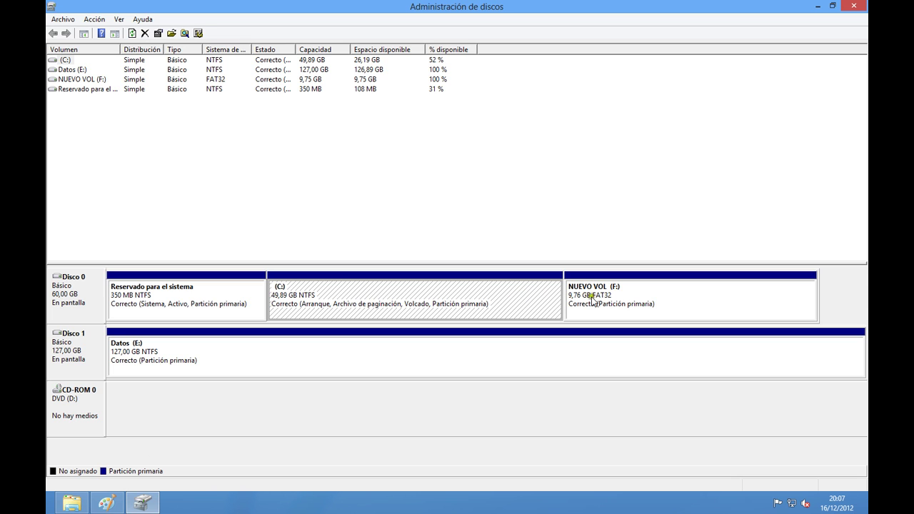
Switch to File Explorer and view the contents of NUEVO VOL (F:) and Datos (E:)
click(72, 503)
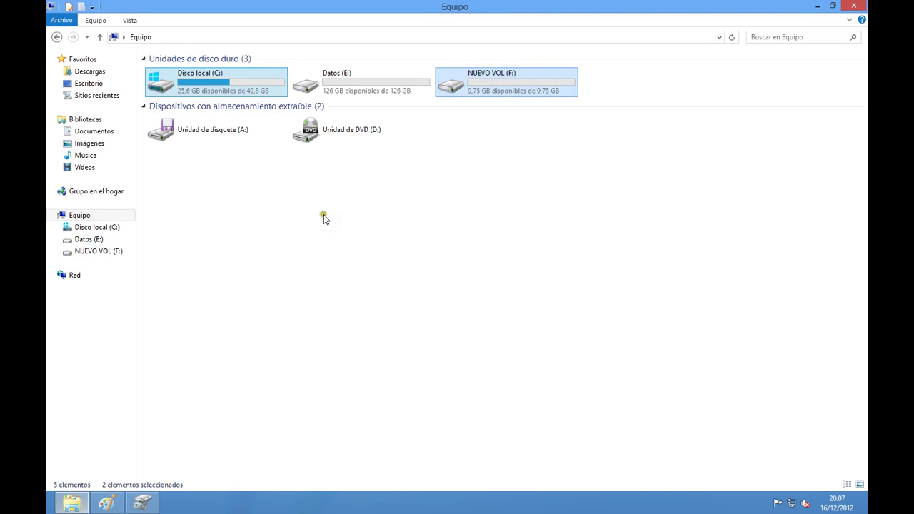
double_click(501, 98)
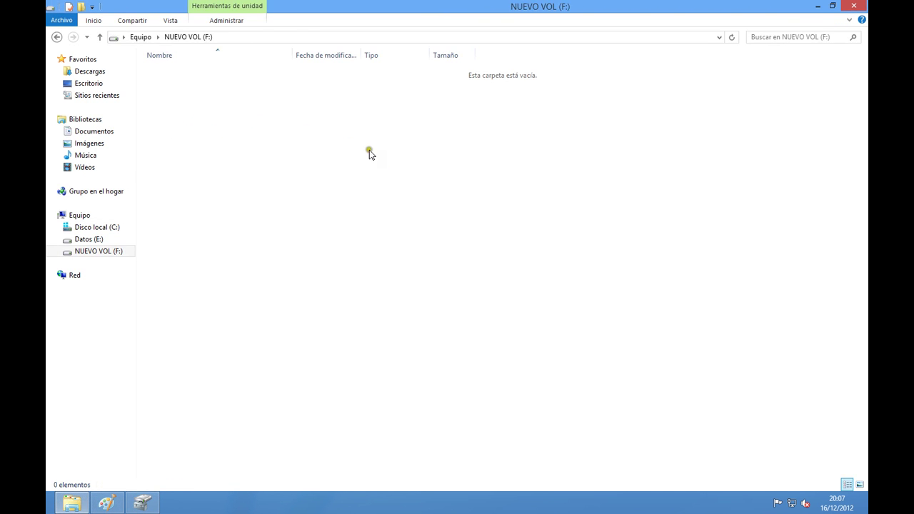
click(139, 239)
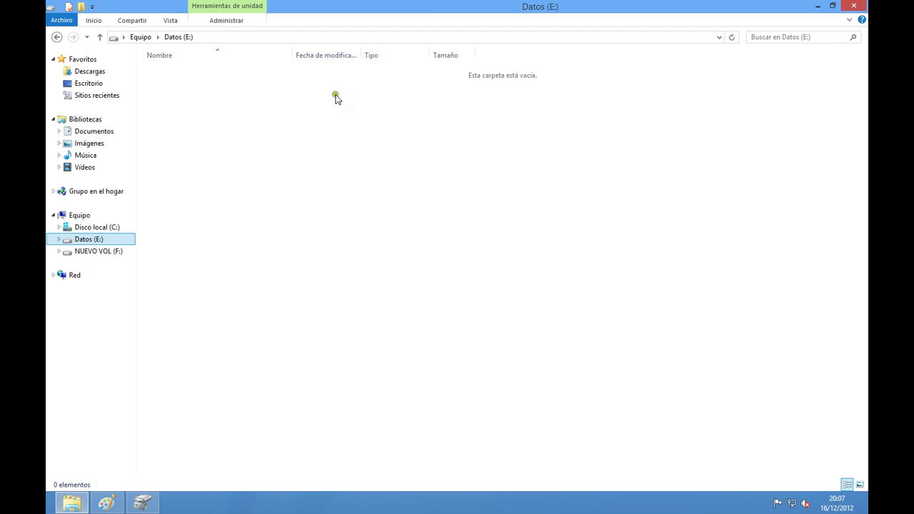
Copy the logo image from the Imágenes library and paste it into NUEVO VOL (F:)
click(96, 170)
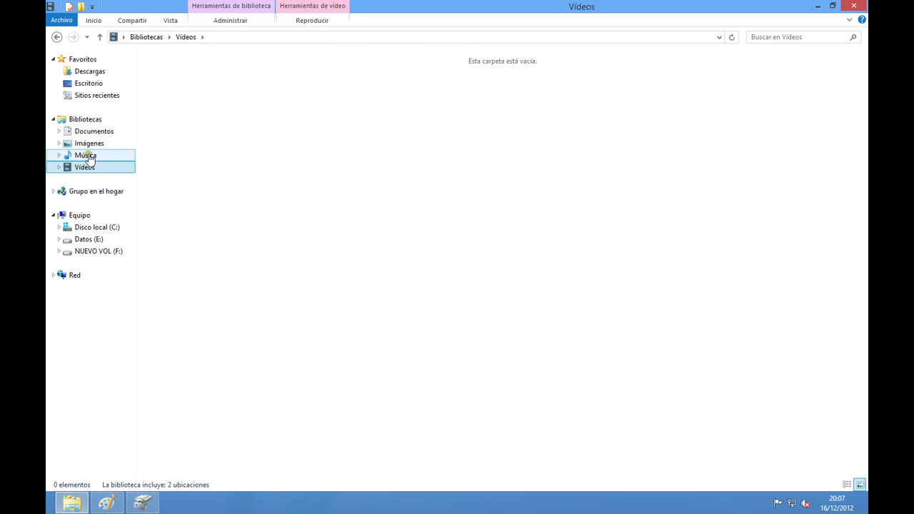
click(88, 144)
click(183, 94)
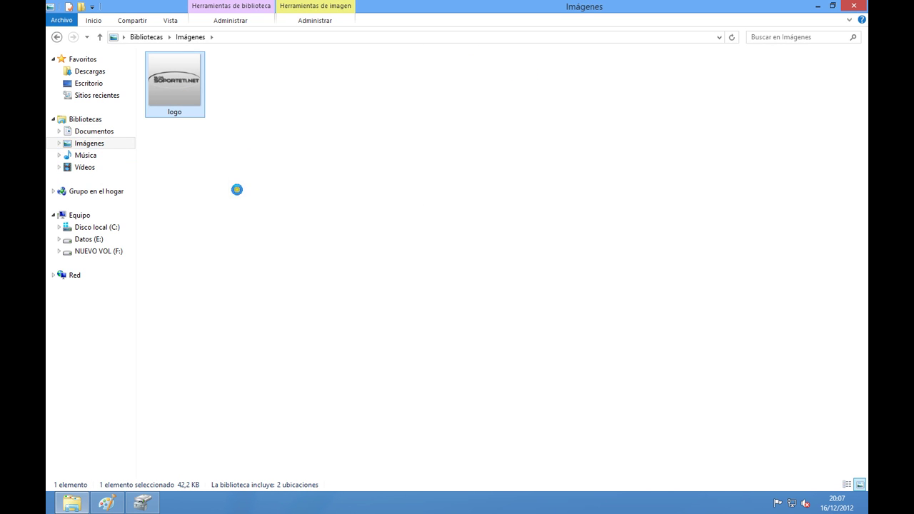
key(shift+F10)
click(230, 258)
click(98, 251)
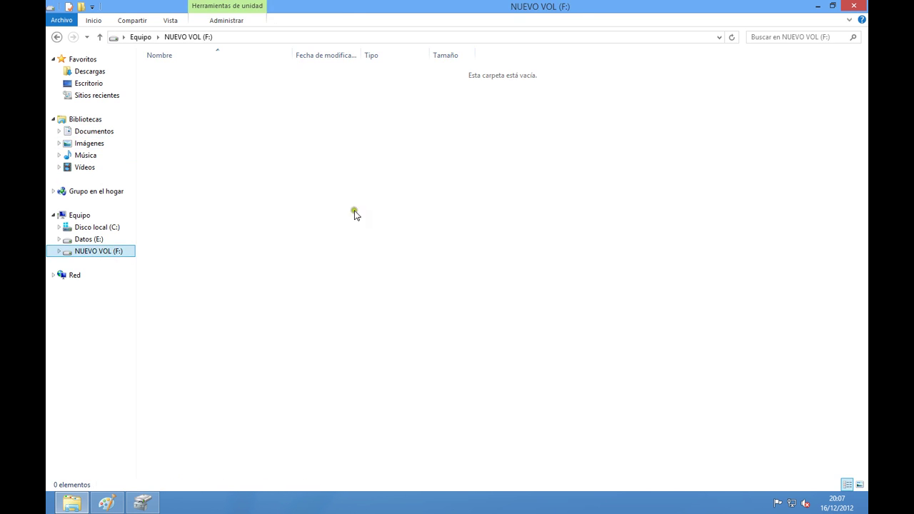
right_click(455, 226)
click(493, 303)
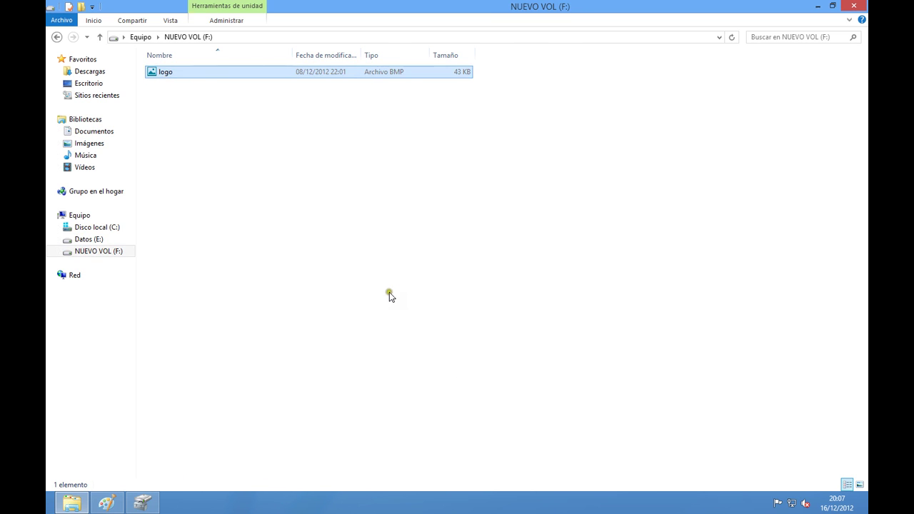
Create three duplicates of the logo file within NUEVO VOL (F:)
drag(172, 72, 217, 122)
click(215, 93)
click(221, 134)
click(266, 191)
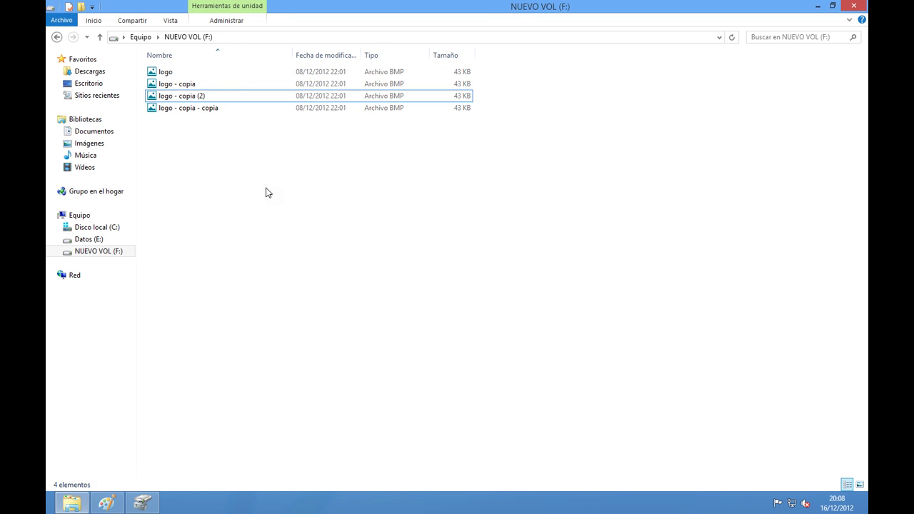
click(149, 502)
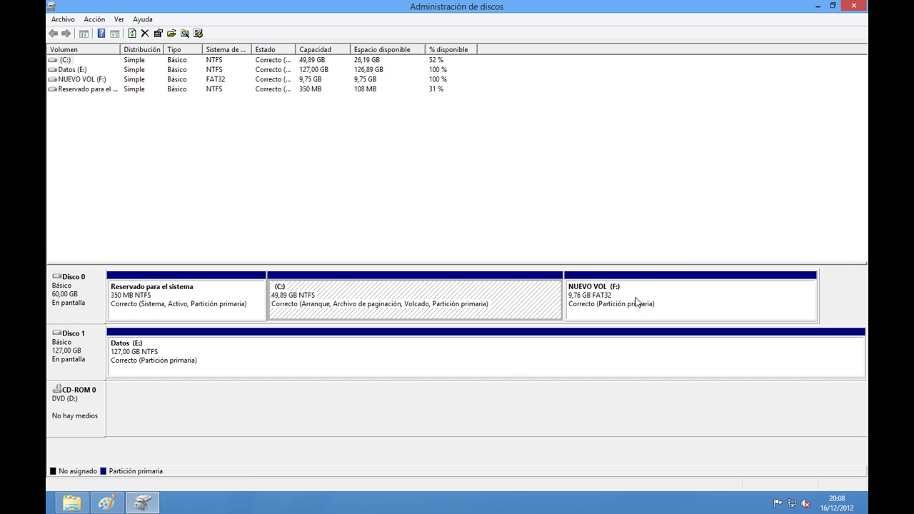
right_click(635, 301)
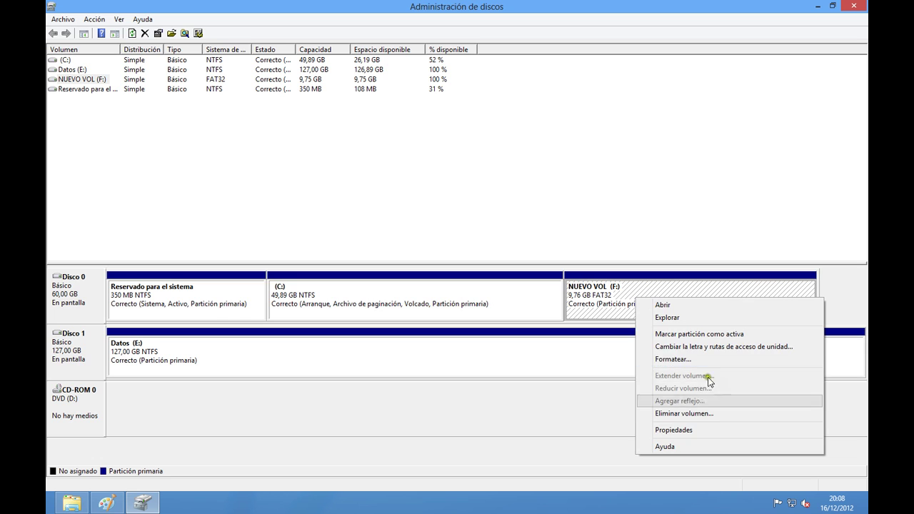
click(694, 414)
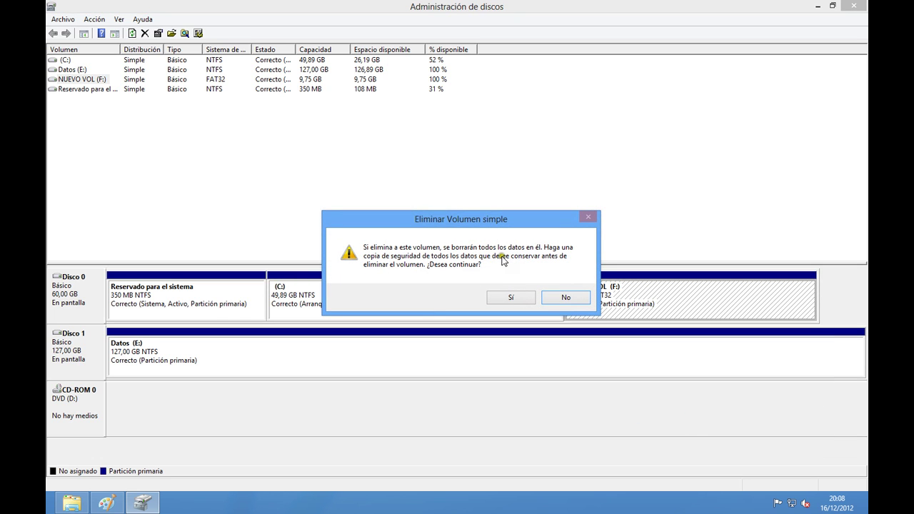
click(563, 296)
Switch to File Explorer, move the four logo files from NUEVO VOL (F:) to Datos (E:), and open Datos (E:) to check them
click(70, 505)
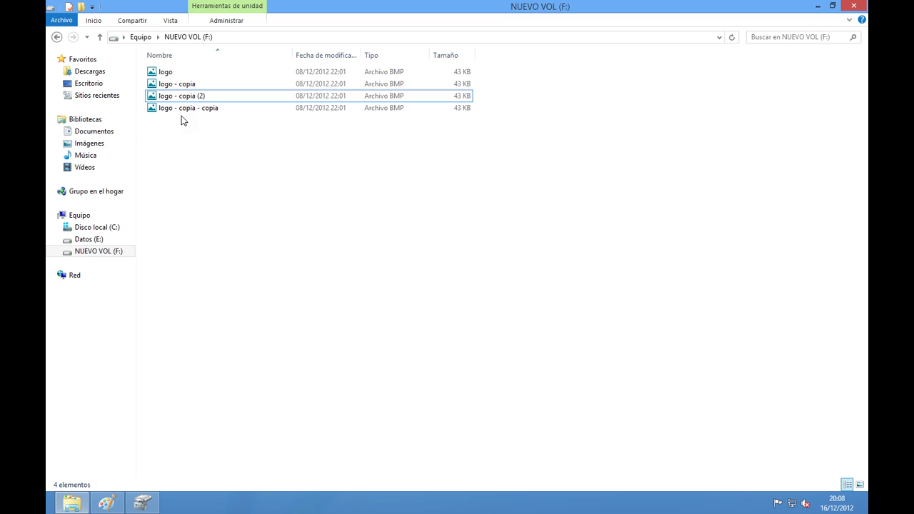
mouse_move(193, 139)
mouse_down()
mouse_move(155, 68)
mouse_move(167, 93)
mouse_move(133, 235)
mouse_move(88, 242)
mouse_move(98, 243)
mouse_up()
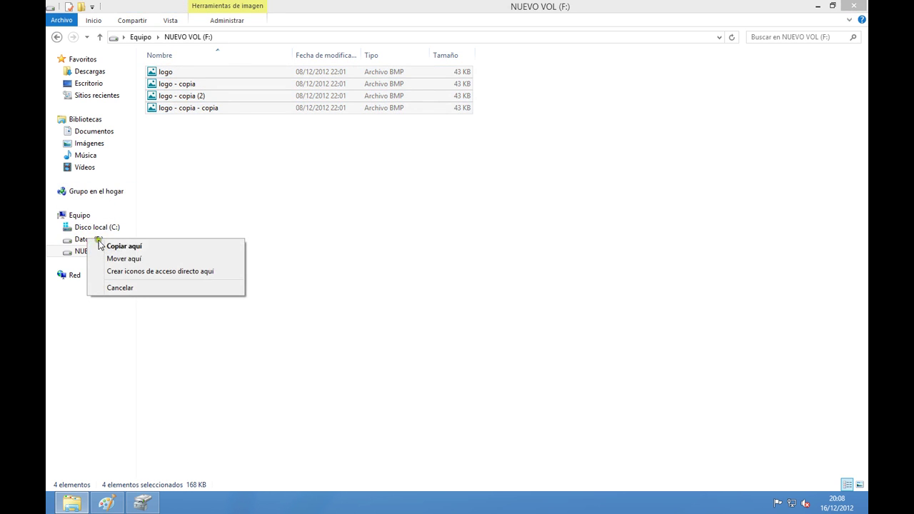
click(146, 257)
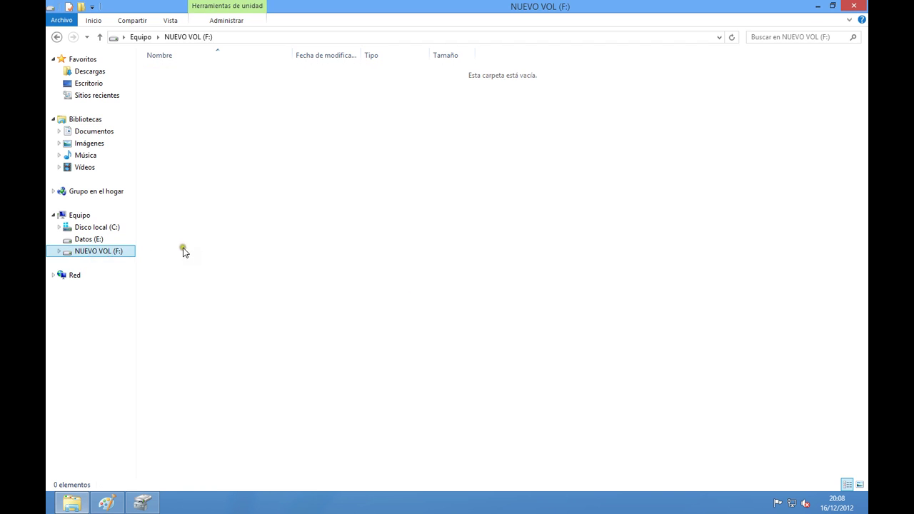
click(96, 241)
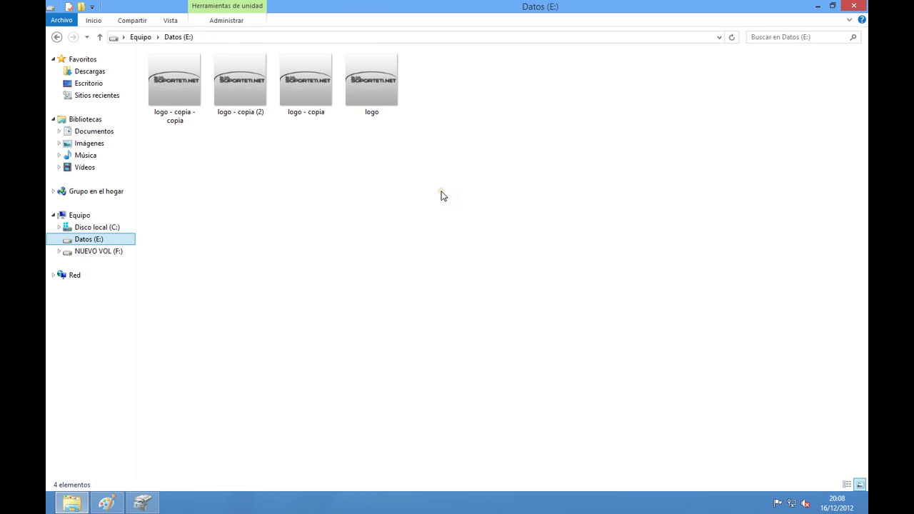
Switch to Administración de discos and delete the NUEVO VOL (F:) volume on Disco 0
click(142, 503)
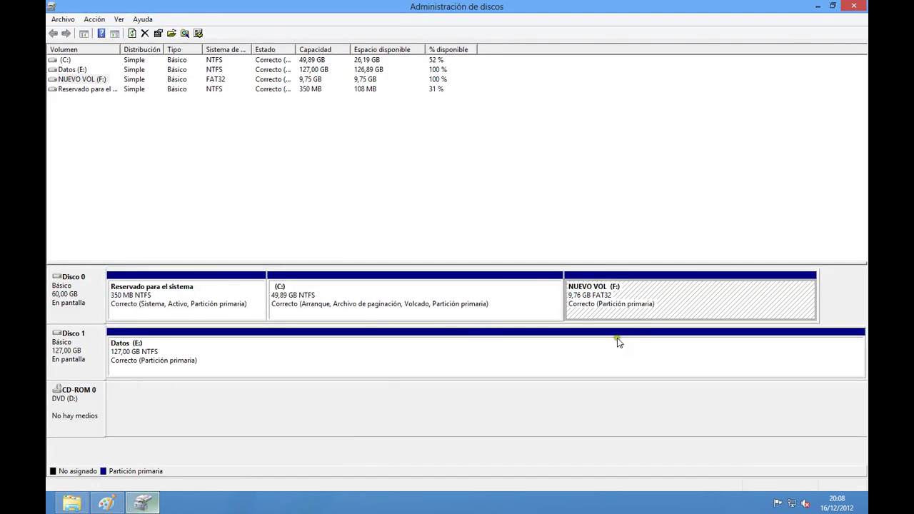
right_click(654, 308)
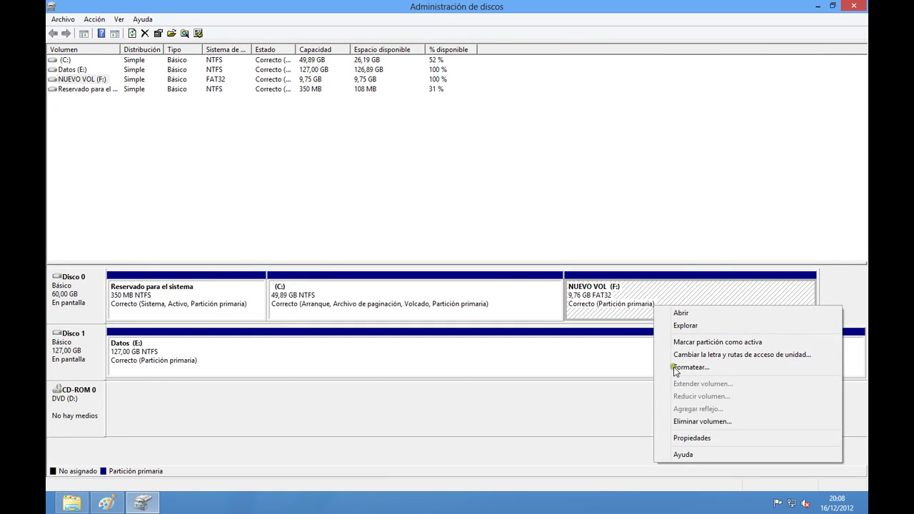
click(714, 424)
click(511, 297)
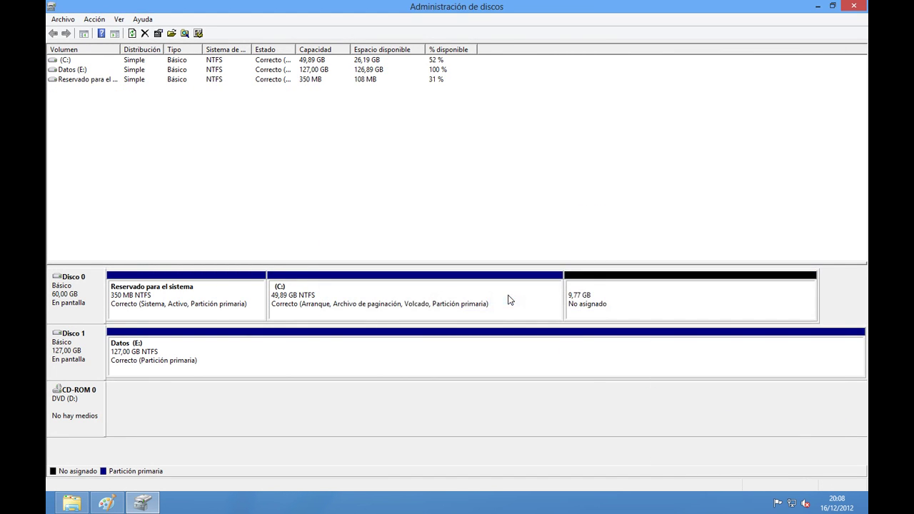
Extend the (C:) volume by 9999 MB using the unallocated space on Disco 0
right_click(534, 293)
click(585, 372)
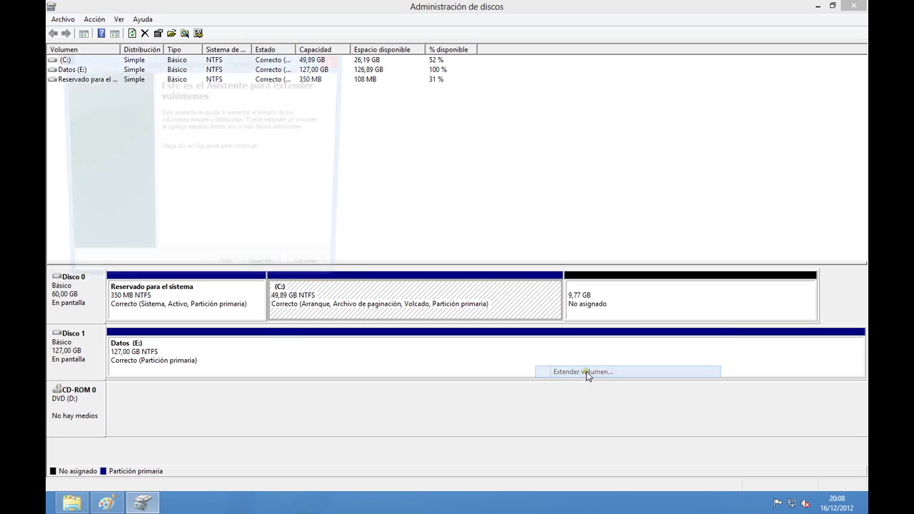
click(269, 274)
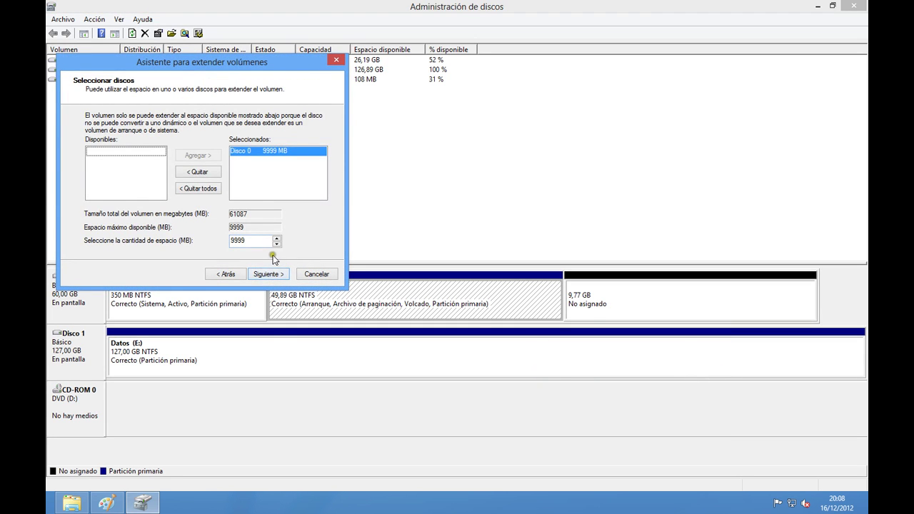
click(268, 274)
click(272, 275)
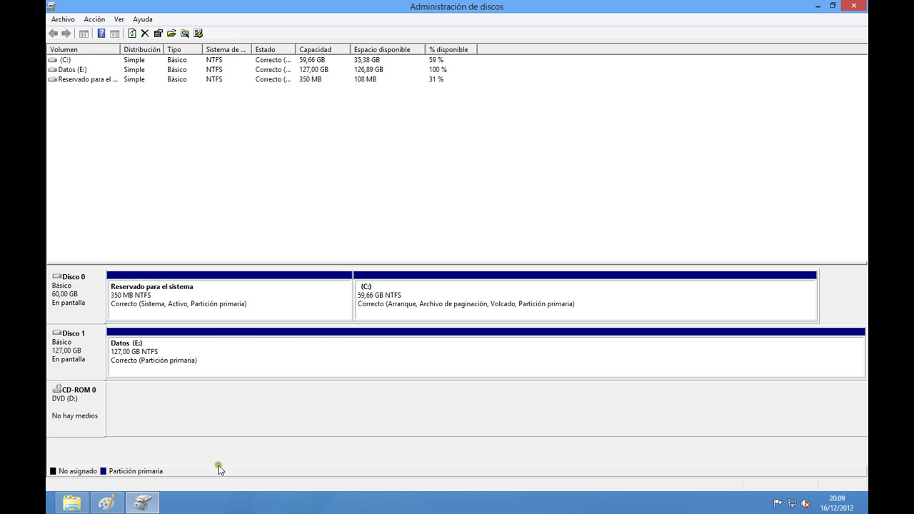
Switch to File Explorer and look through the Imágenes, Documentos, Música and Vídeos libraries
click(71, 503)
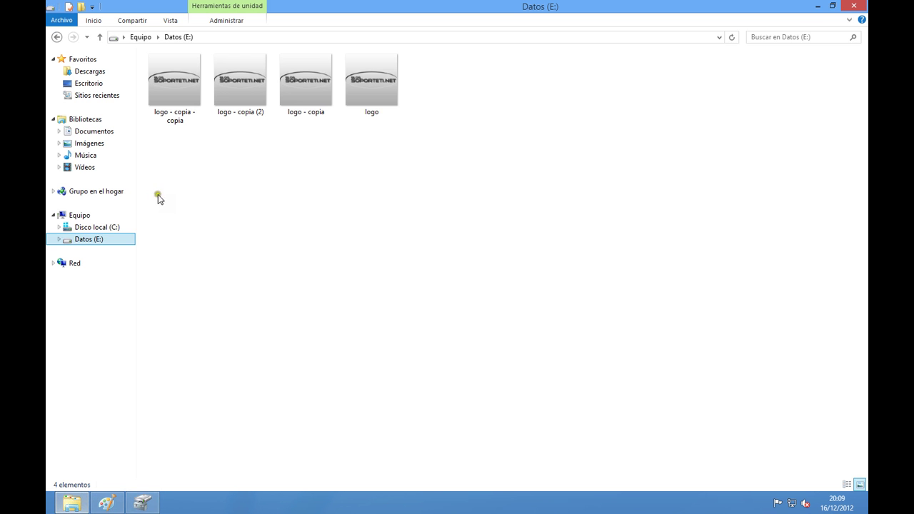
click(91, 144)
click(94, 133)
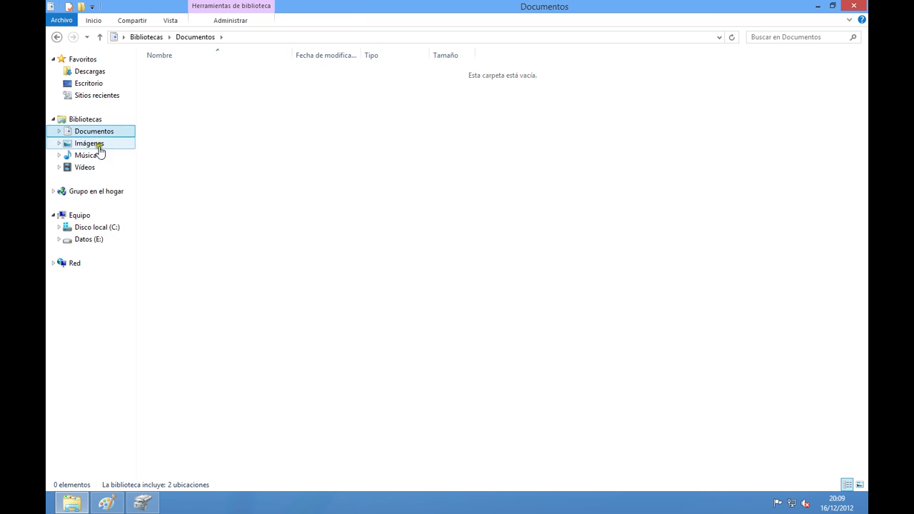
click(94, 156)
click(99, 169)
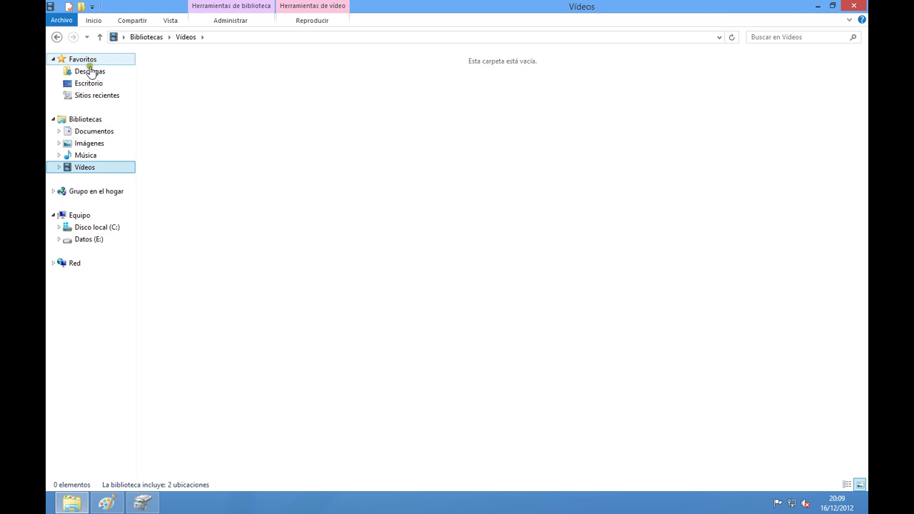
Open Descargas and check the size of the Windows Kits folder in its properties
click(93, 73)
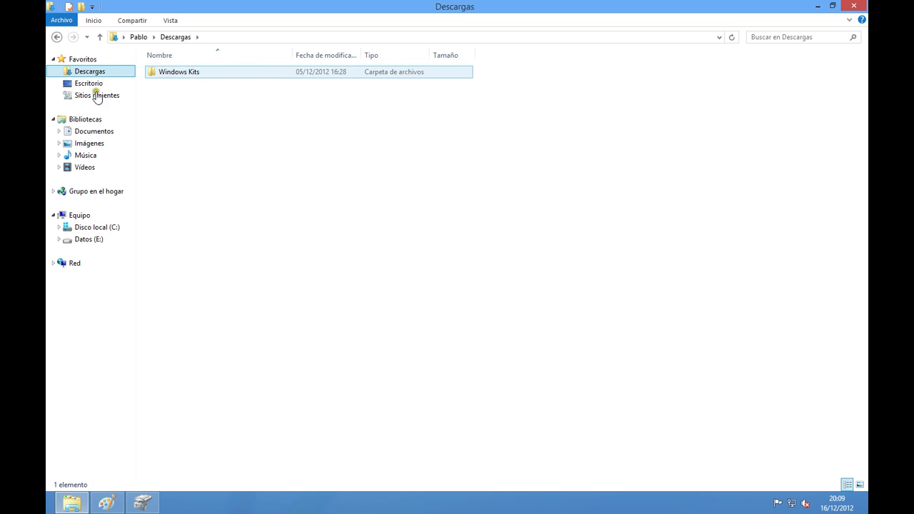
right_click(165, 76)
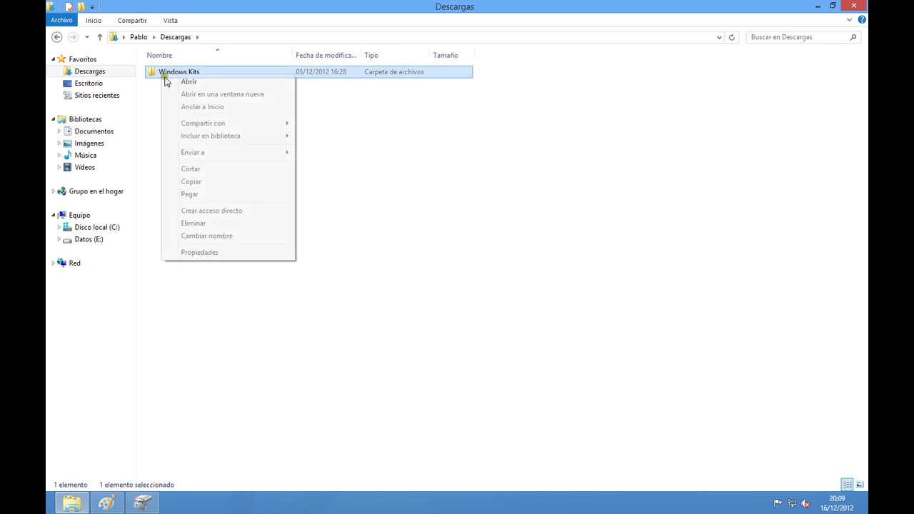
click(193, 251)
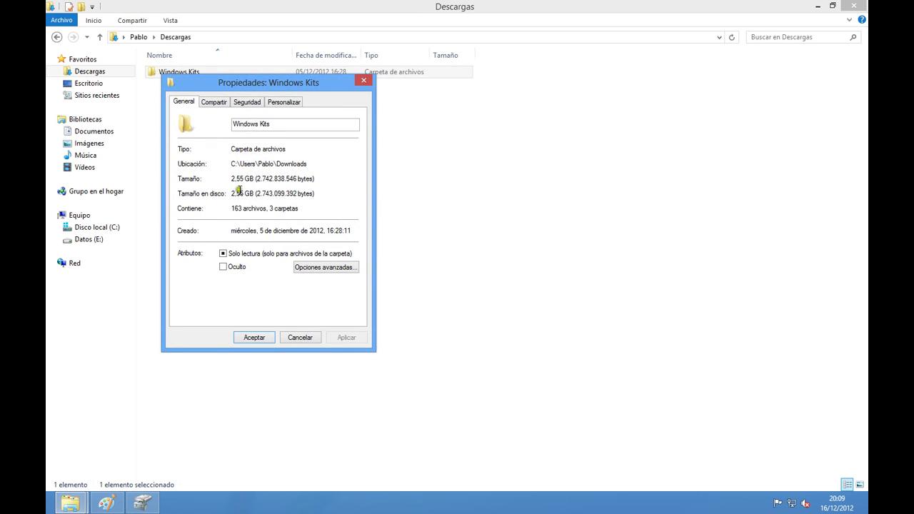
click(287, 336)
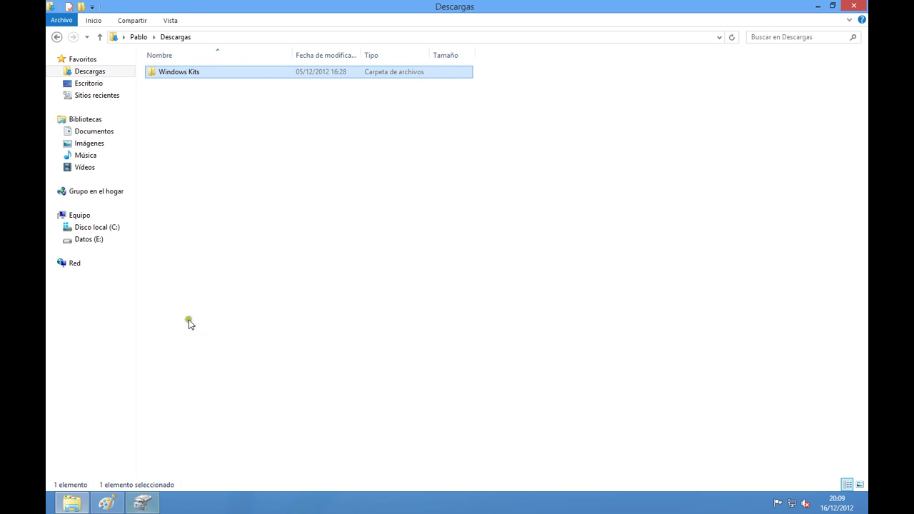
Cut the Windows Kits folder from Descargas and paste it into Datos (E:)
right_click(176, 76)
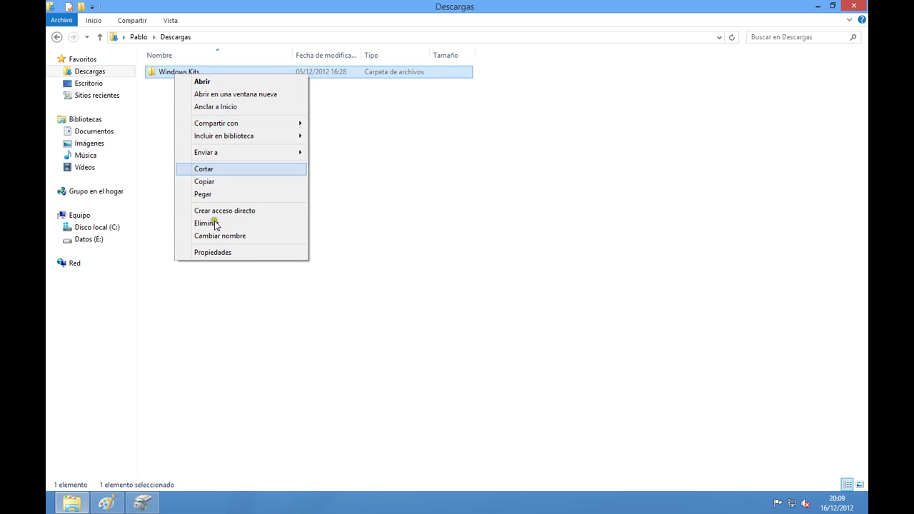
click(222, 170)
click(93, 240)
right_click(209, 220)
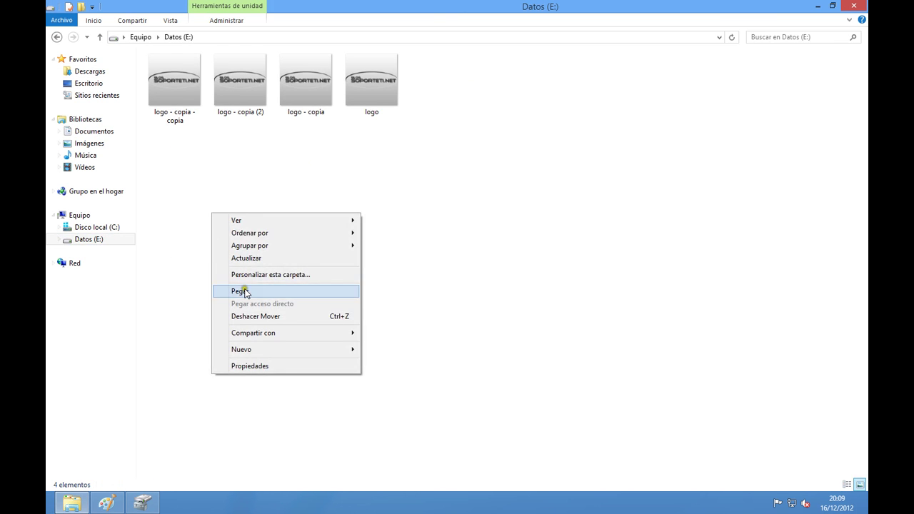
click(243, 292)
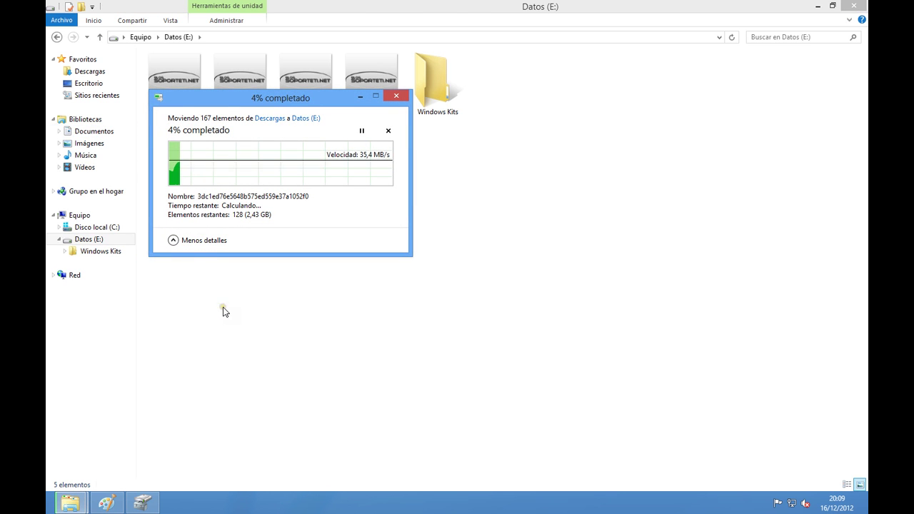
Examine the (C:) partition in Administración de discos, and return to File Explorer to view the contents of Disco local (C:)
click(143, 503)
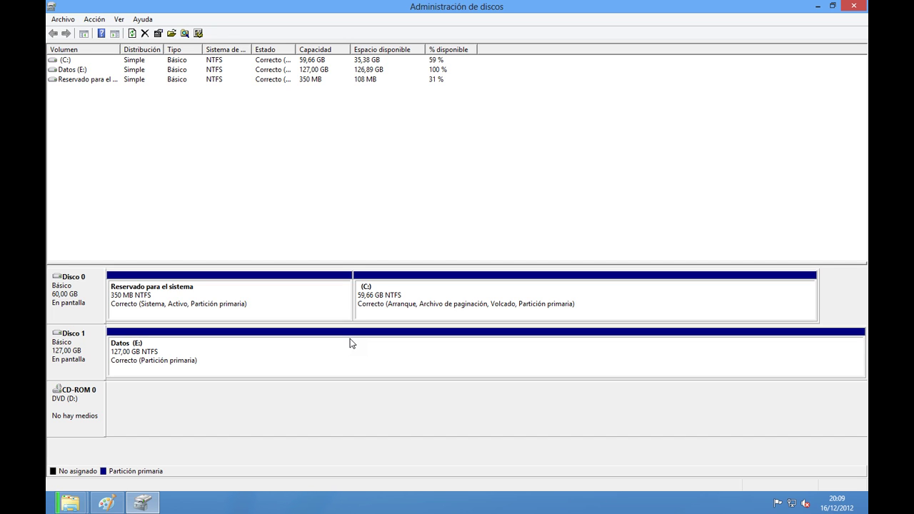
click(512, 306)
mouse_move(70, 503)
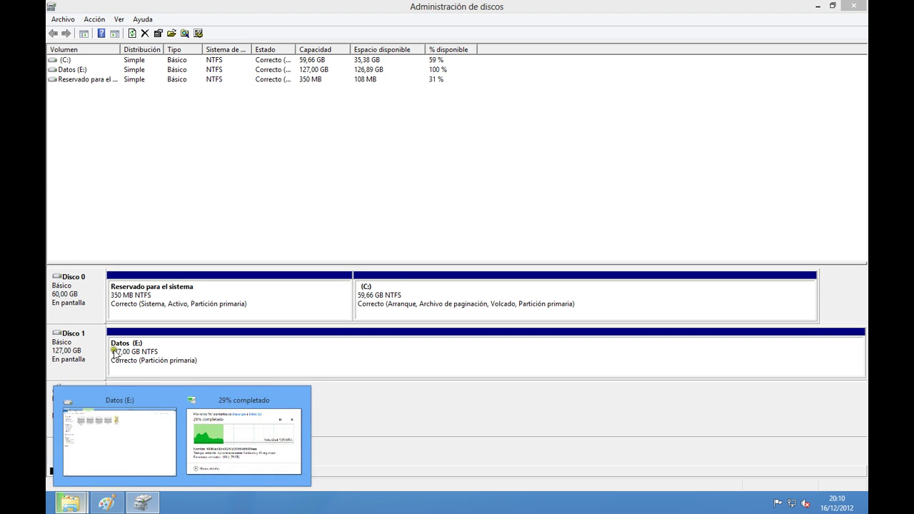
click(119, 450)
click(97, 228)
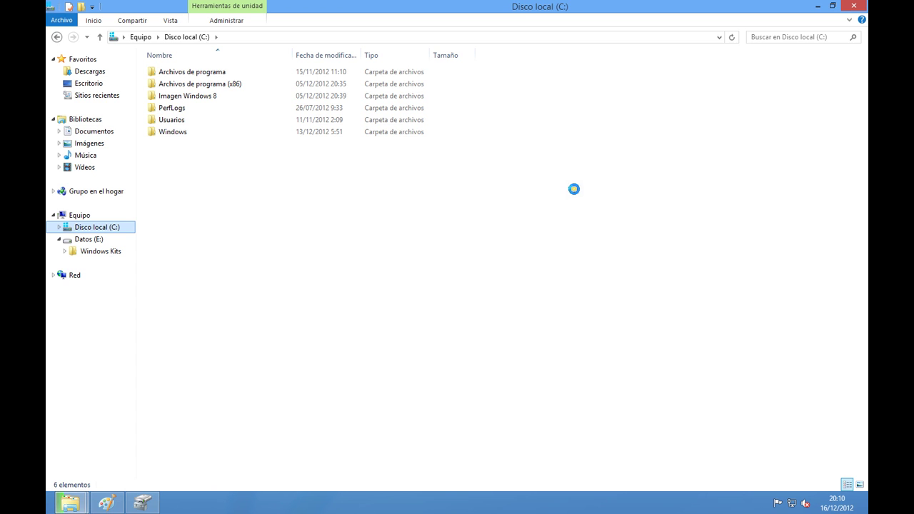
Check the progress of the Windows Kits move and return to the Disco local (C:) window
mouse_move(81, 506)
click(286, 425)
click(440, 324)
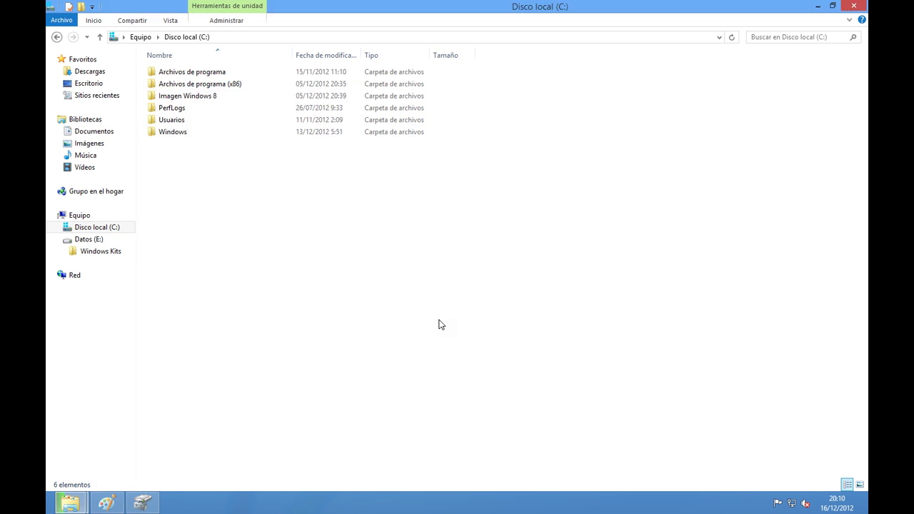
Select all folders on Disco local (C:) to show their available actions, and view the contents of Imagen Windows 8 before returning to the drive root
drag(217, 163, 158, 76)
right_click(177, 133)
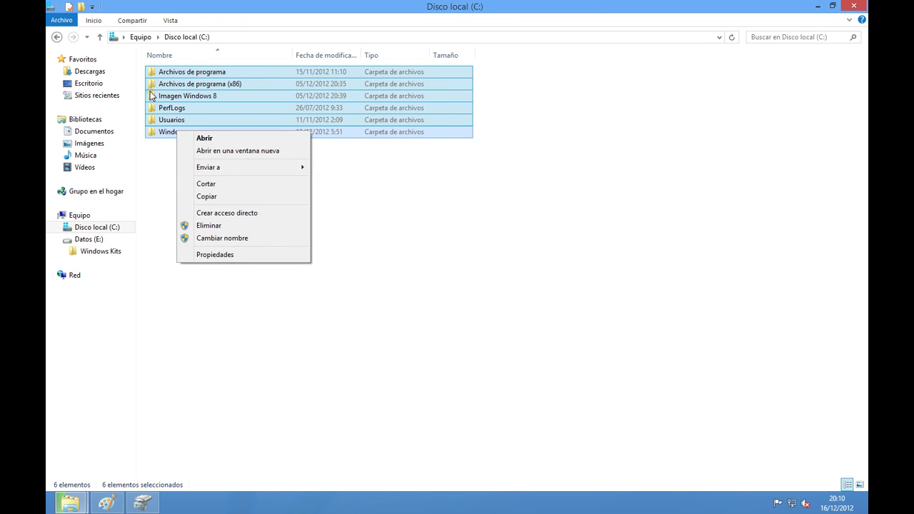
click(382, 280)
double_click(204, 96)
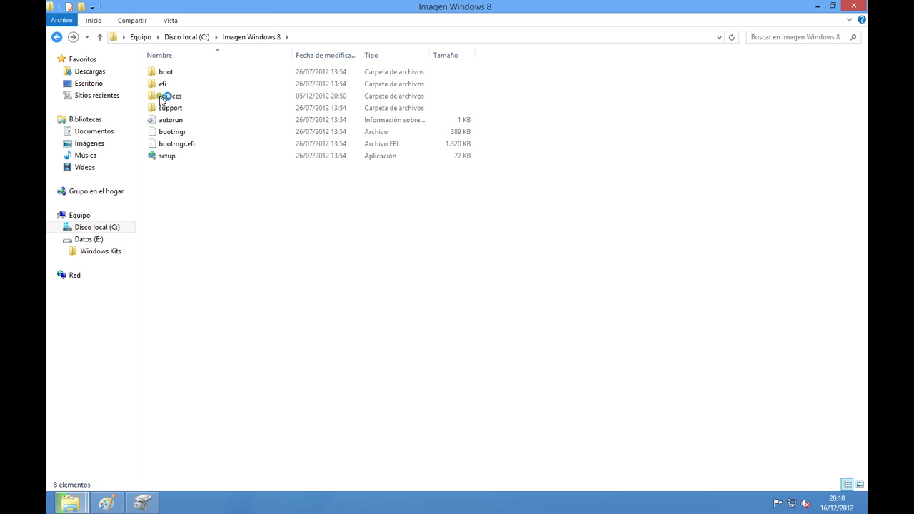
key(BackSpace)
Select all folders on Disco local (C:) except Imagen Windows 8 and view their combined properties
drag(200, 164, 171, 68)
ctrl+click(174, 95)
right_click(172, 132)
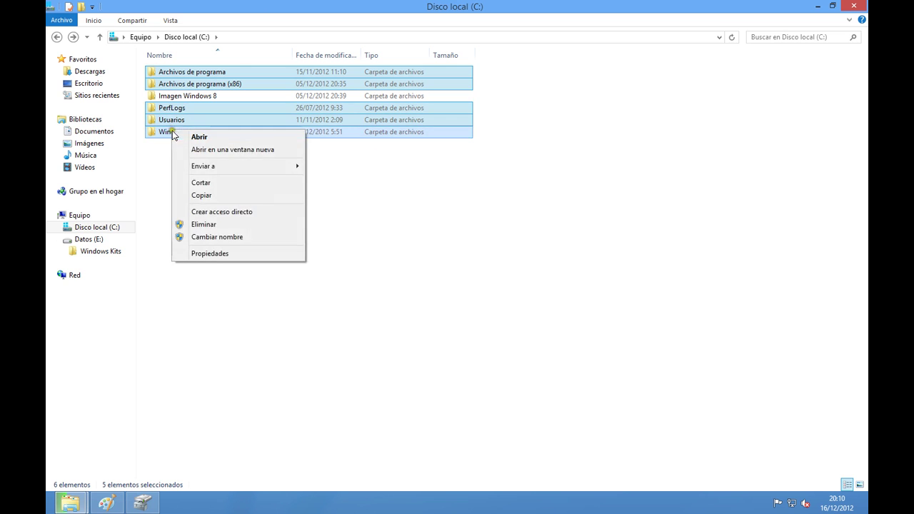
click(213, 253)
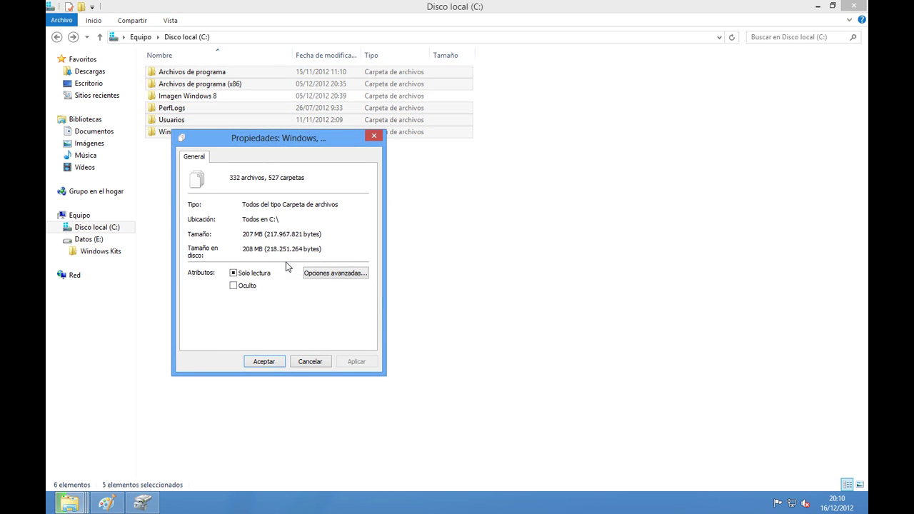
click(305, 359)
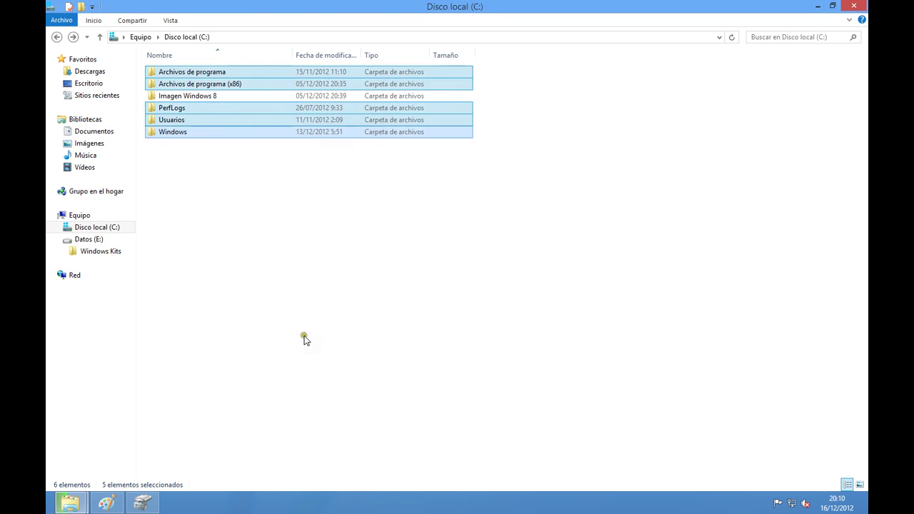
Check the progress of the Windows Kits move, and recheck the combined size of all (C:) folders except Imagen Windows 8
click(70, 503)
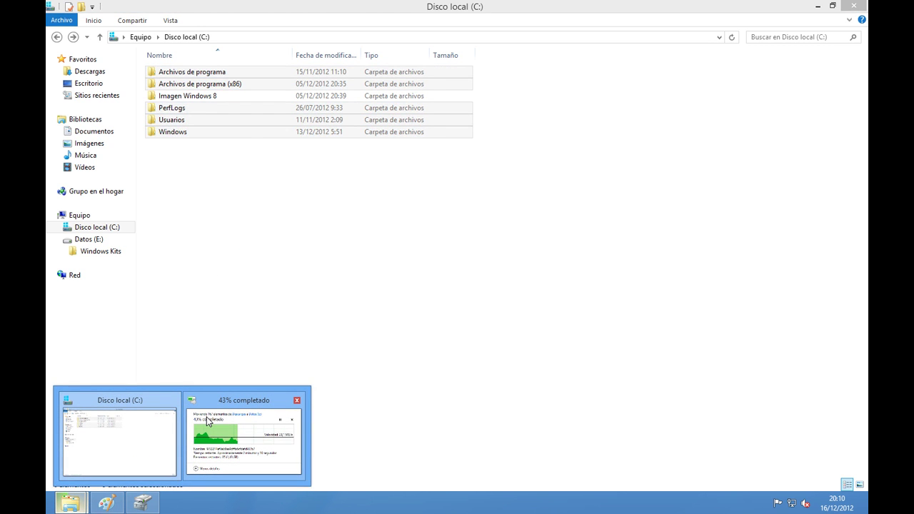
mouse_move(209, 422)
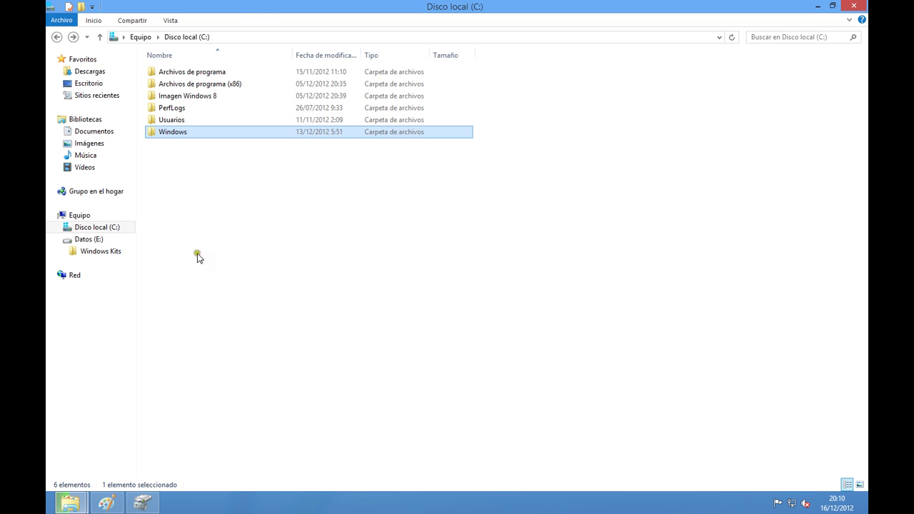
click(200, 251)
drag(210, 194, 175, 66)
ctrl+click(187, 95)
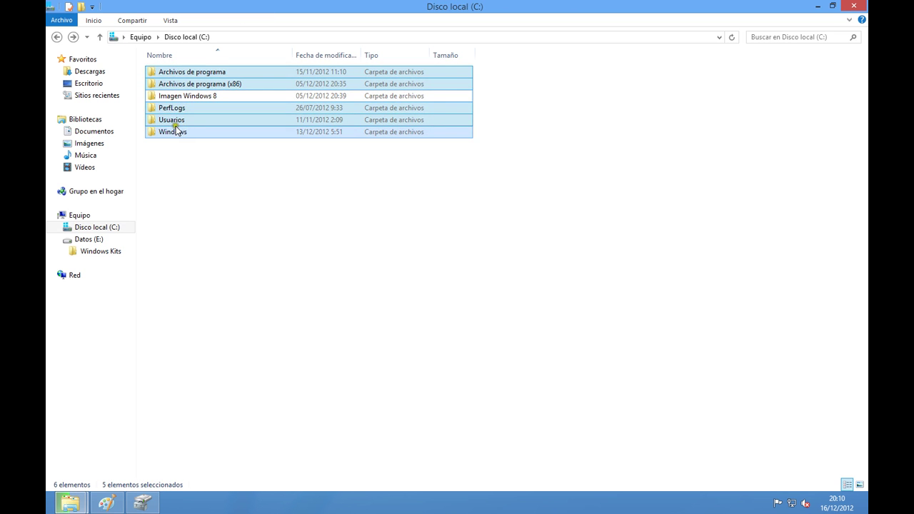
right_click(177, 132)
click(229, 250)
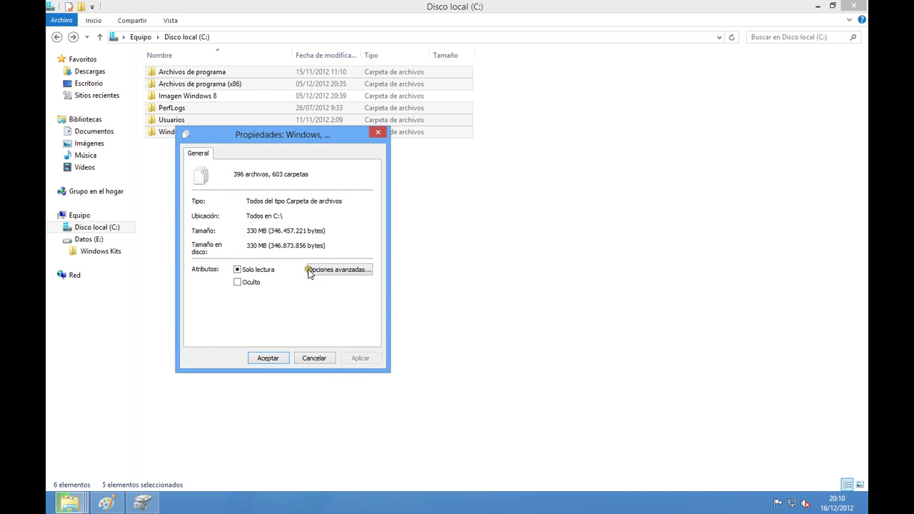
click(314, 359)
View the used and available space in the properties of Disco local (C:)
right_click(90, 230)
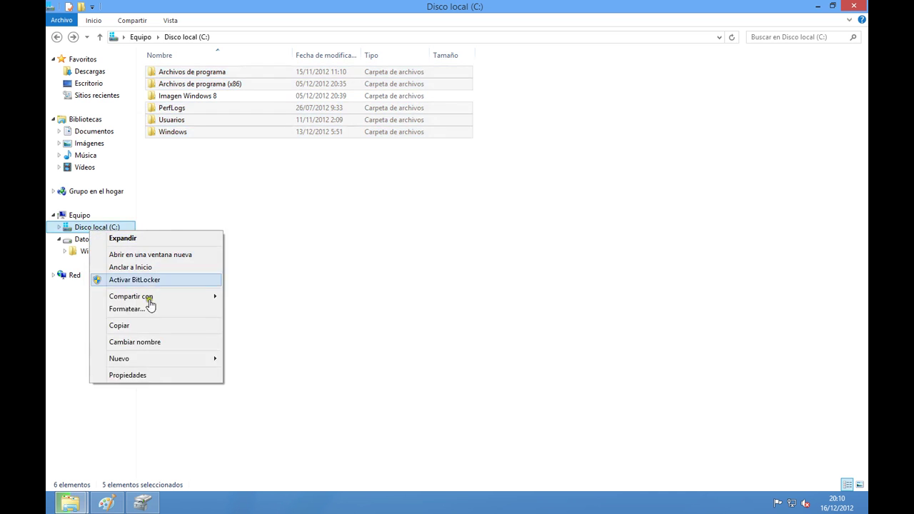
click(142, 376)
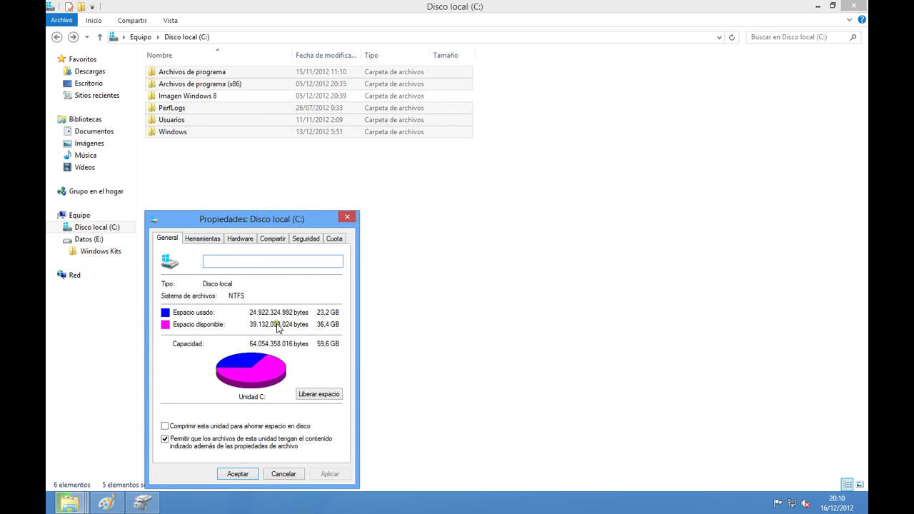
click(282, 473)
View the size of the Imagen Windows 8 folder in its properties
click(201, 97)
right_click(245, 93)
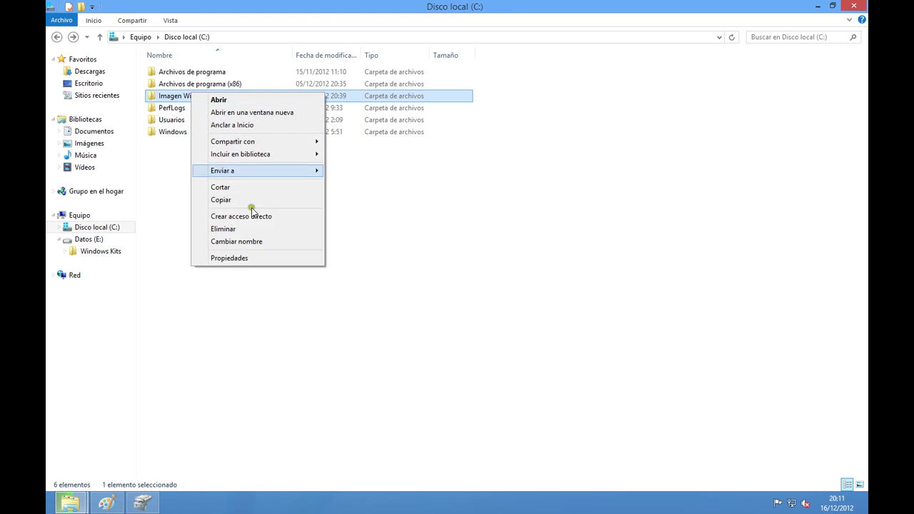
click(243, 258)
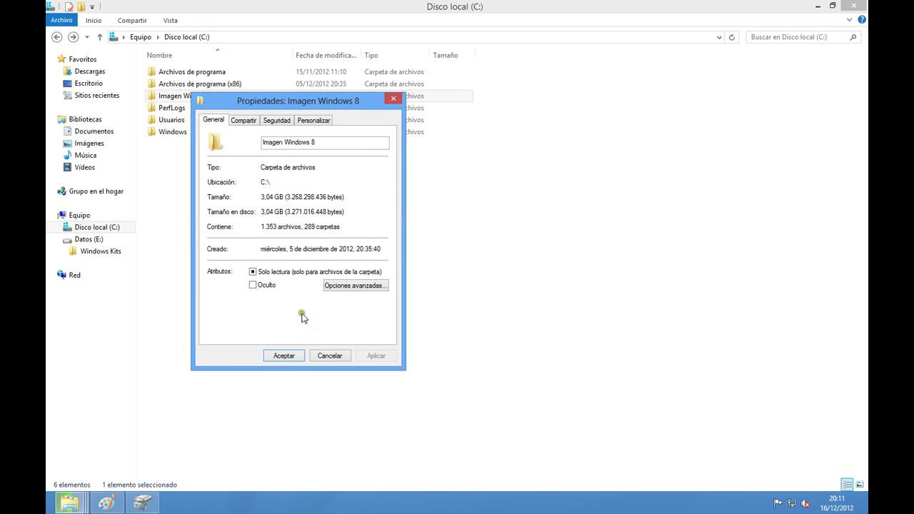
click(328, 356)
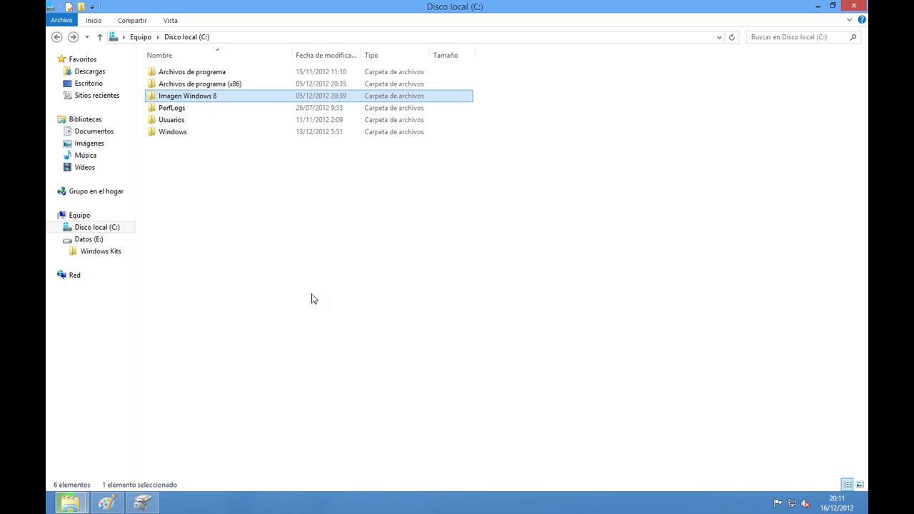
Review the used space and capacity of Disco local (C:) in its properties again
right_click(97, 228)
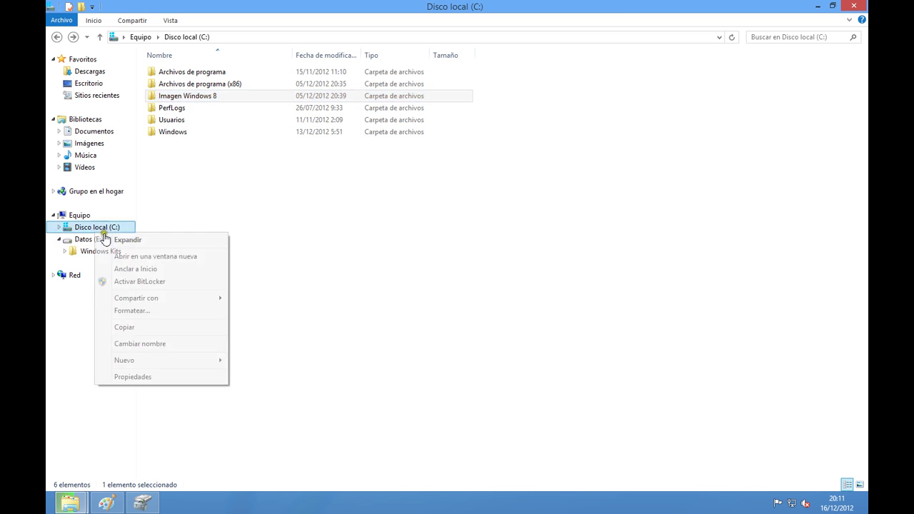
click(126, 377)
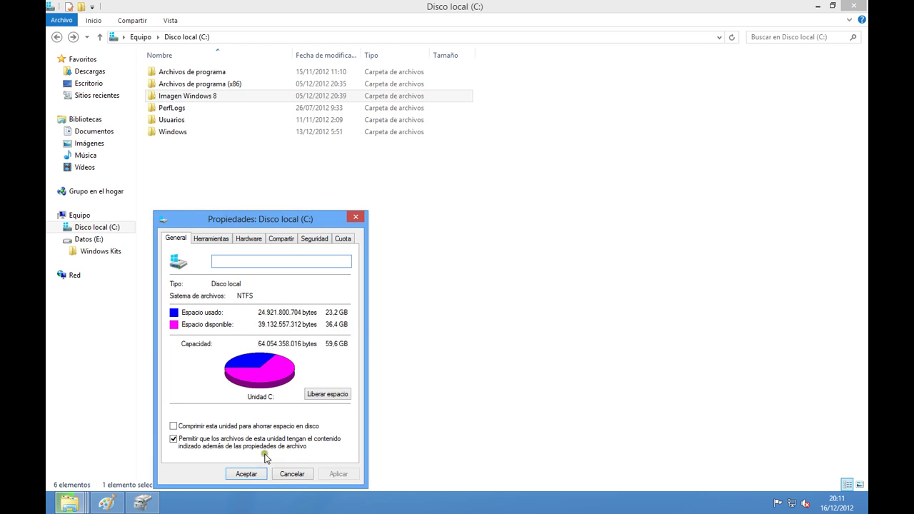
click(280, 475)
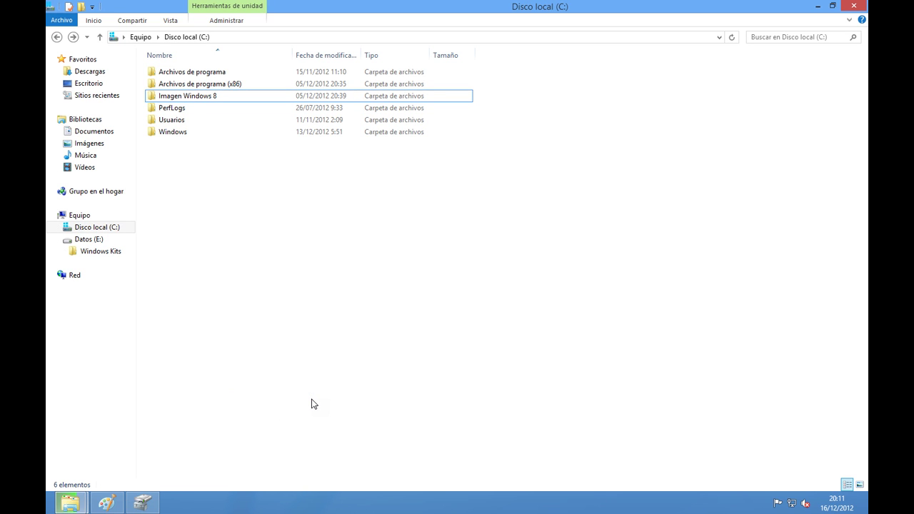
click(325, 348)
Examine the volumes in Administración de discos, and return to File Explorer to check the move's progress
click(142, 503)
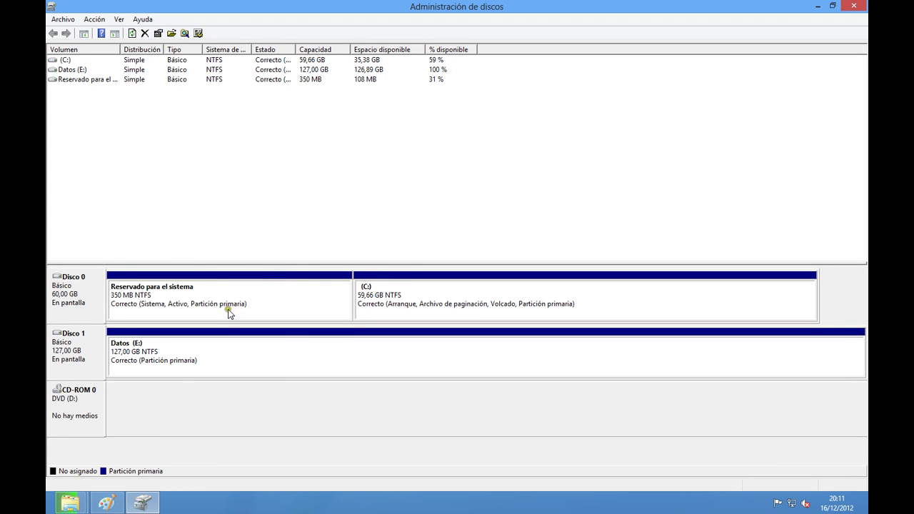
click(72, 502)
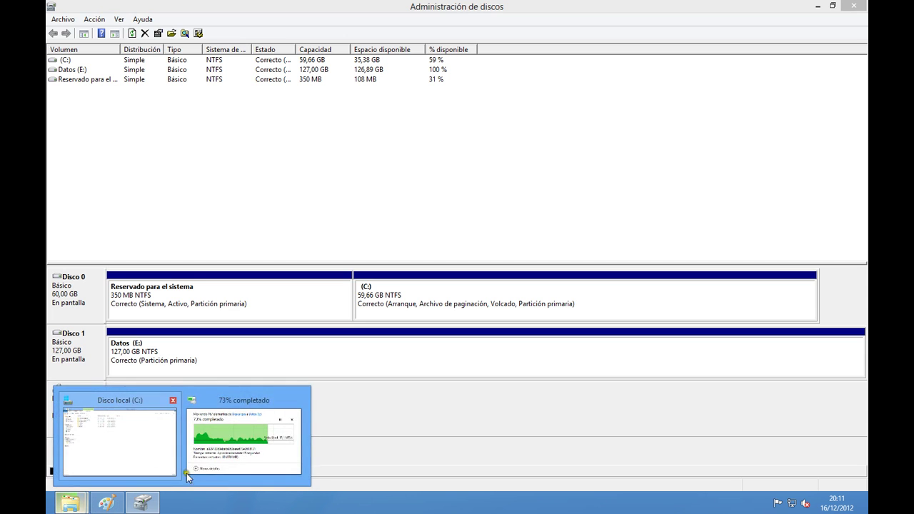
mouse_move(202, 458)
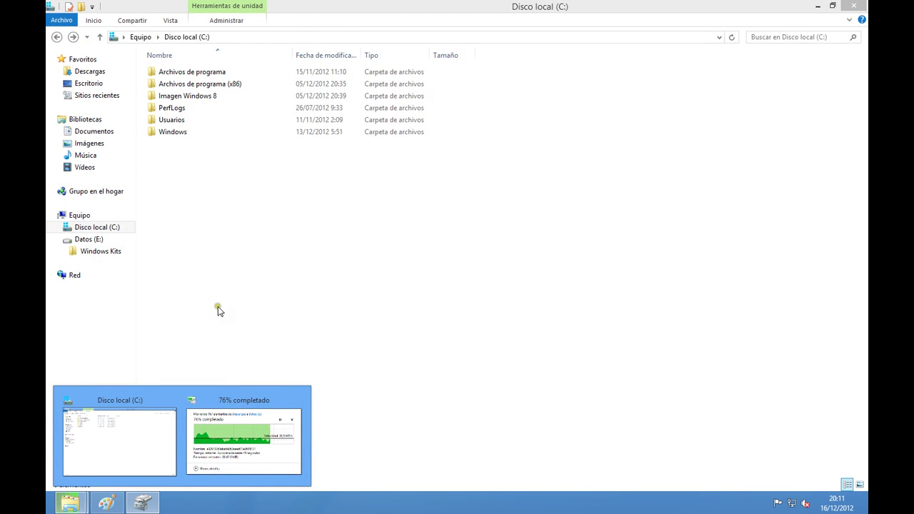
Open Datos (E:) to view its contents, and bring up the progress details of the Windows Kits move
click(96, 240)
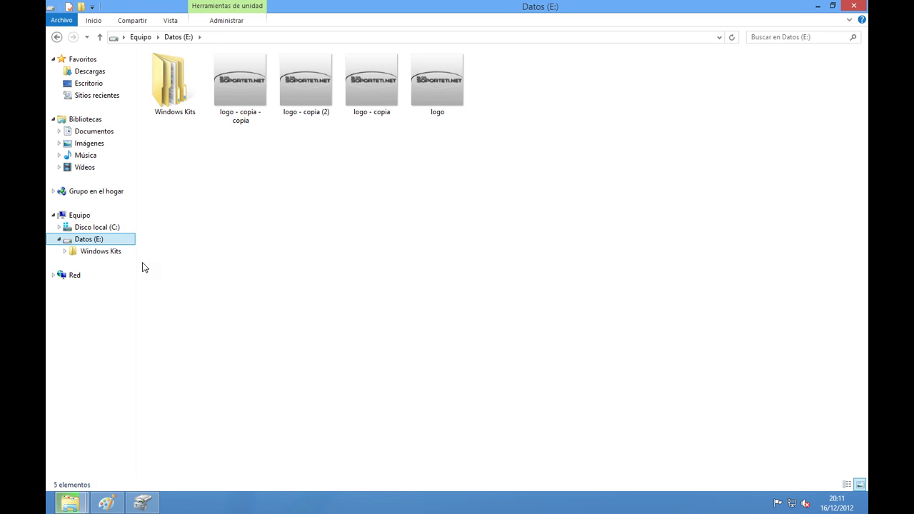
mouse_move(71, 504)
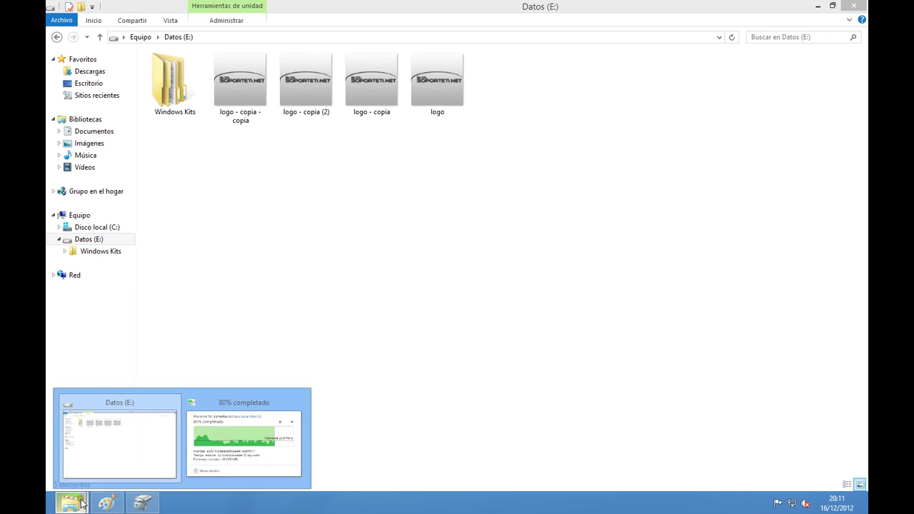
click(250, 416)
click(360, 95)
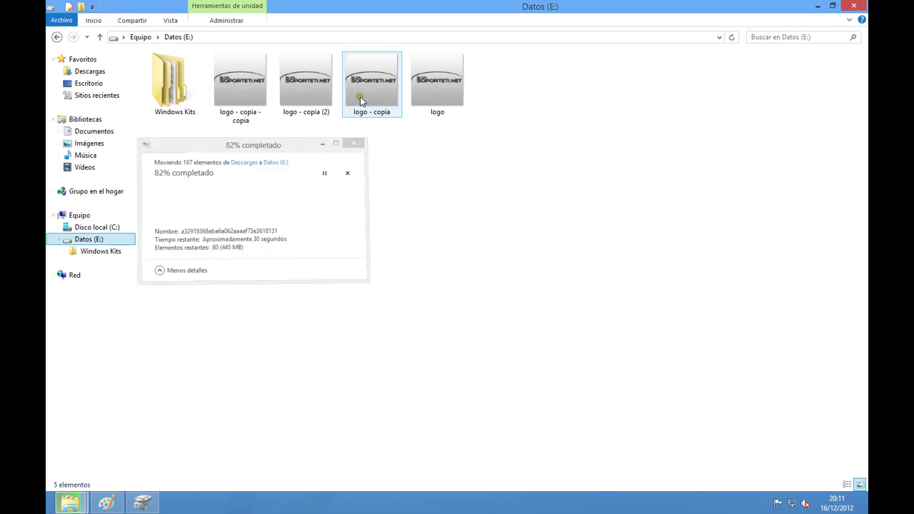
Examine the disks in Administración de discos, and switch to the partition drawing in Paint
click(143, 503)
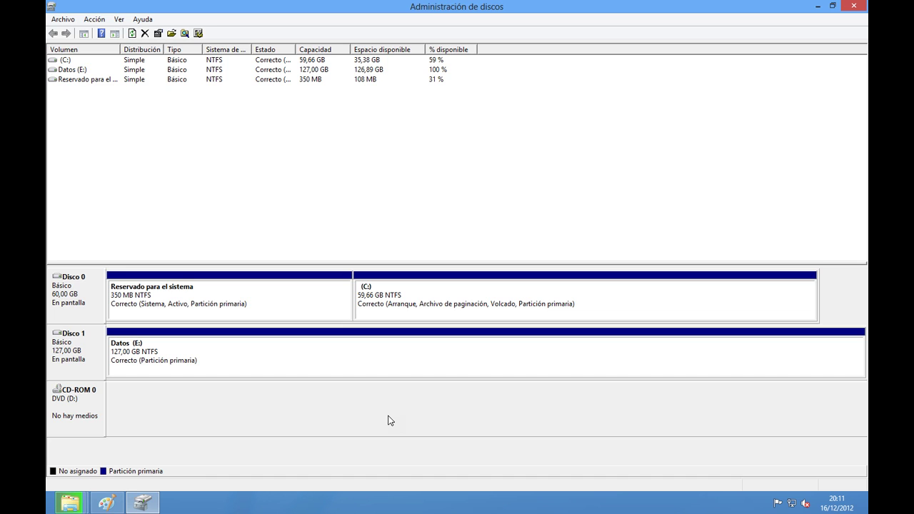
click(107, 503)
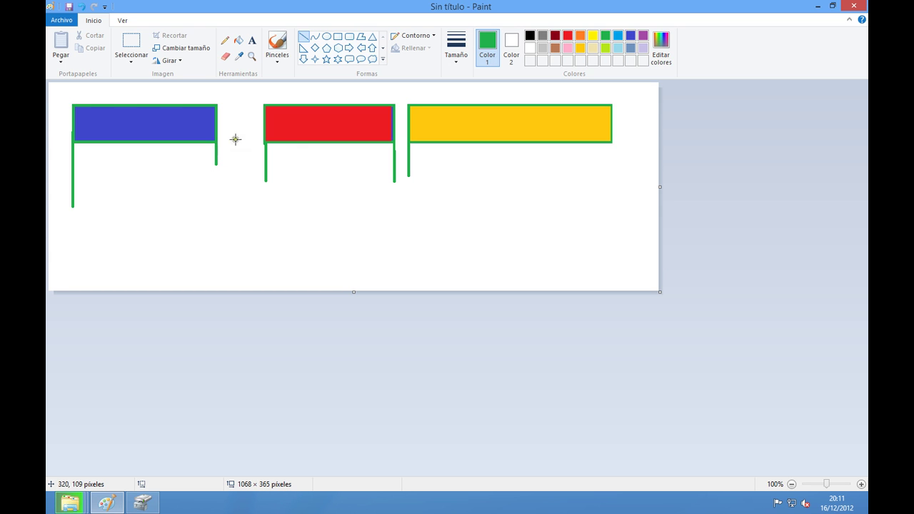
drag(266, 170, 263, 146)
Set the Fill tool to white, try it on the yellow rectangle, and undo that fill
click(530, 48)
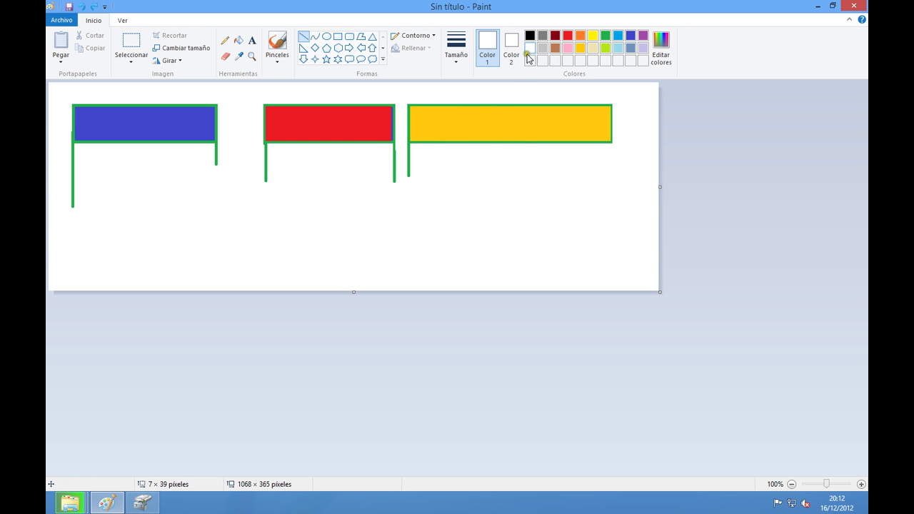
click(239, 40)
click(438, 112)
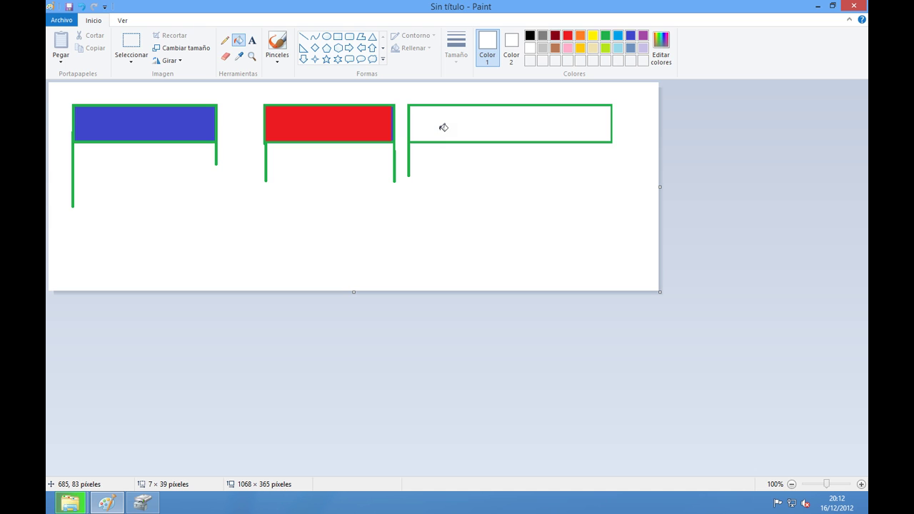
key(ctrl+z)
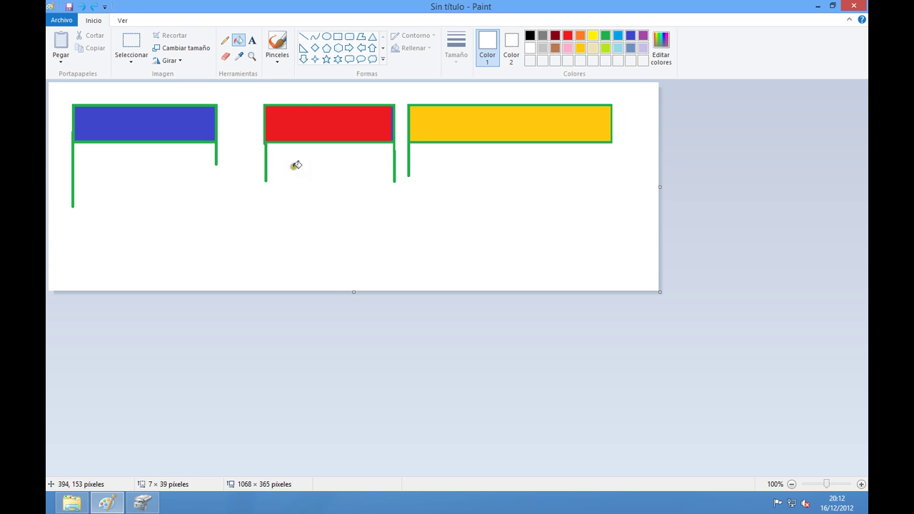
Fill the middle red rectangle with white and the yellow rectangle with red
click(351, 128)
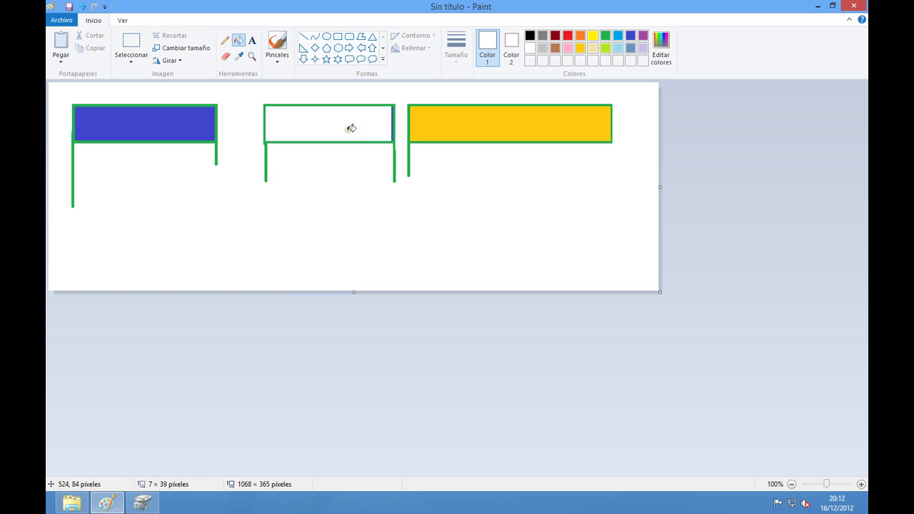
click(567, 35)
click(502, 122)
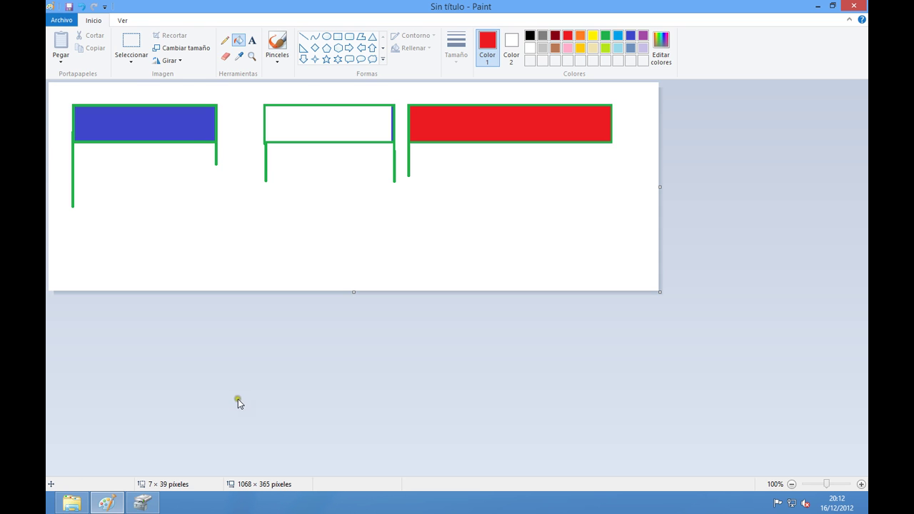
Return through Administración de discos to File Explorer, and view the space in the properties of Disco local (C:)
click(143, 503)
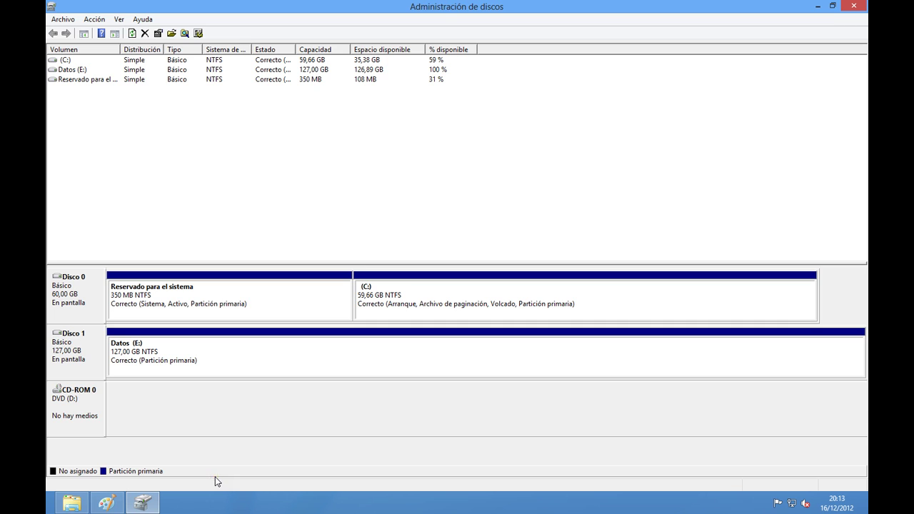
click(59, 508)
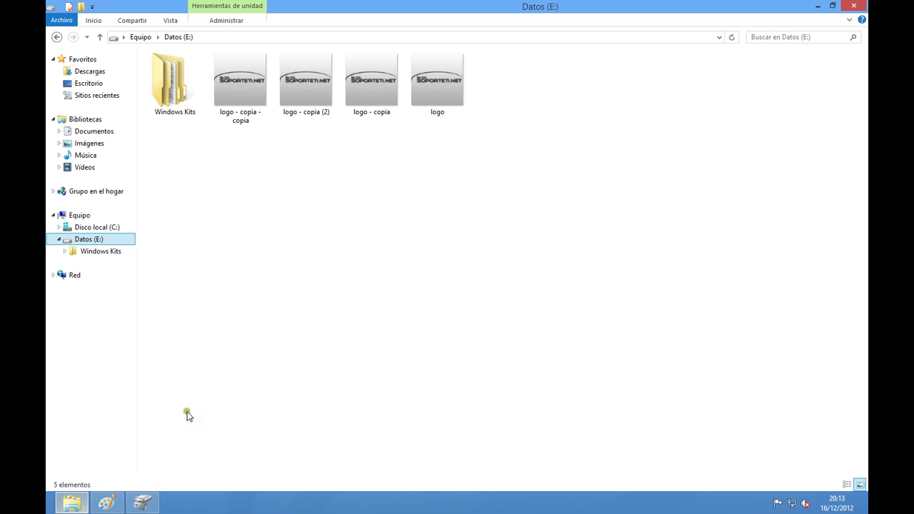
right_click(104, 231)
click(143, 373)
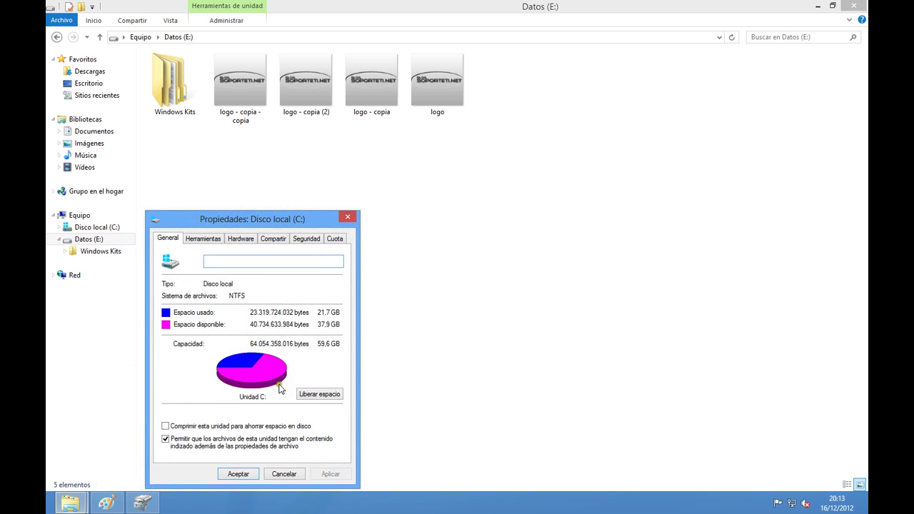
click(281, 473)
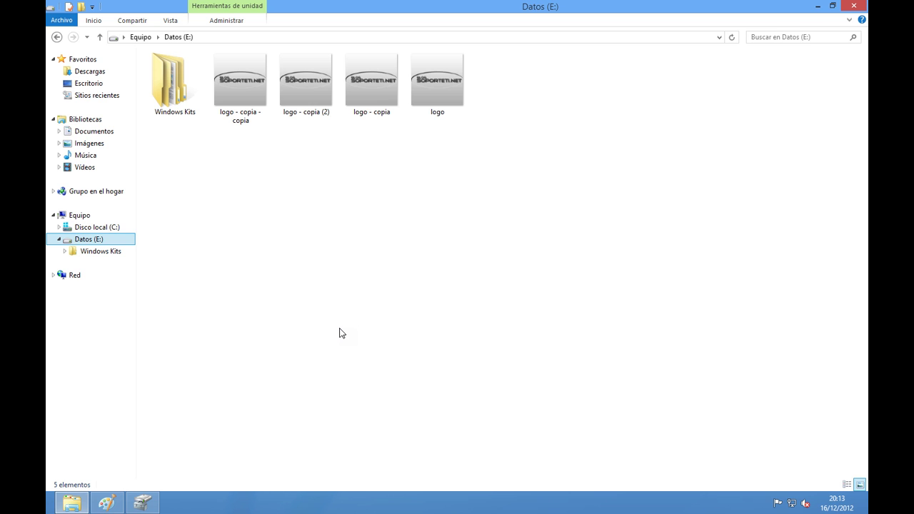
Delete the image "logo - copia - copia" from Datos (E:)
click(246, 113)
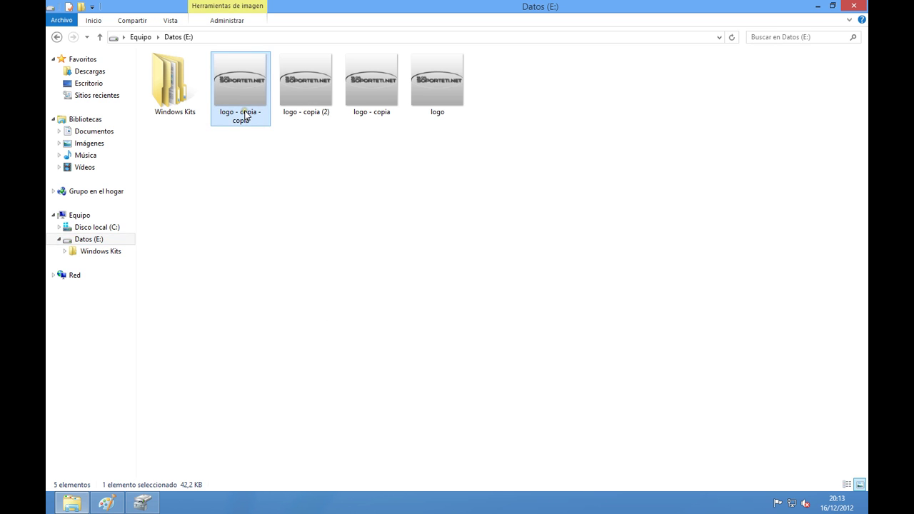
right_click(246, 113)
click(297, 290)
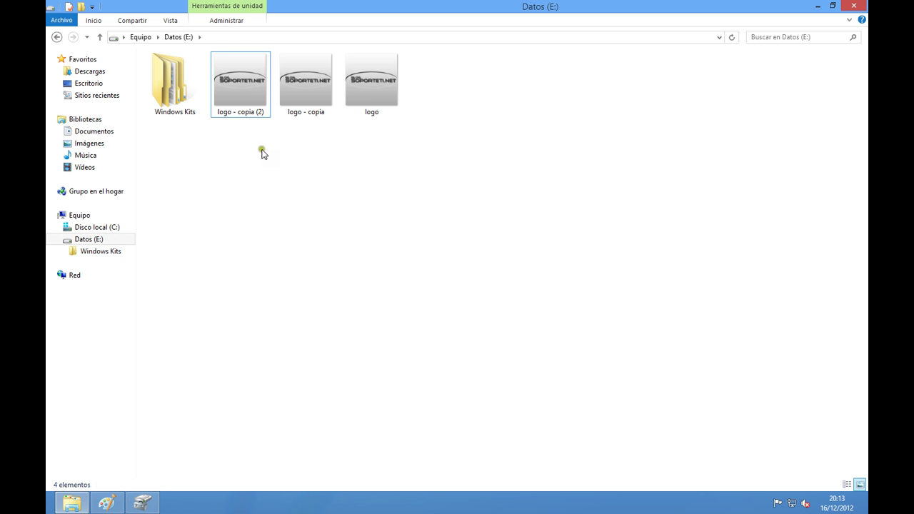
Duplicate the image "logo - copia (2)" within Datos (E:)
right_click(243, 95)
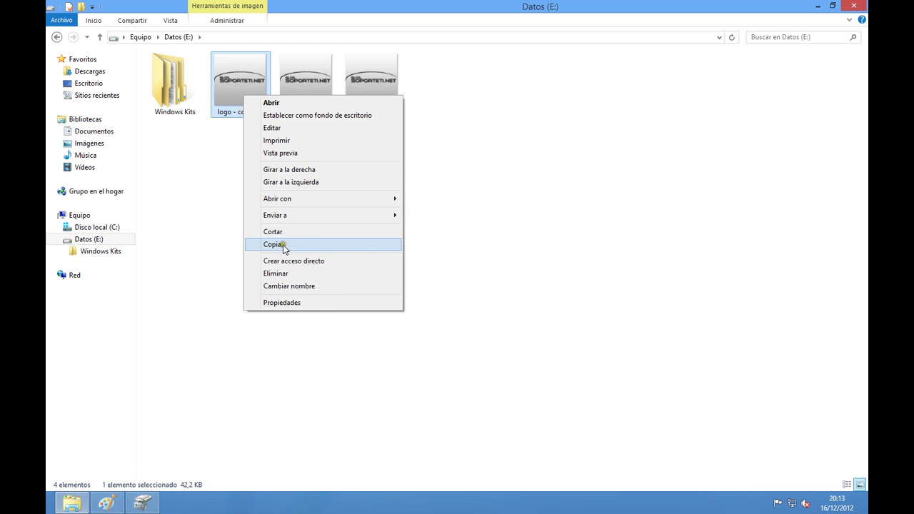
click(290, 245)
right_click(334, 237)
click(360, 306)
click(277, 299)
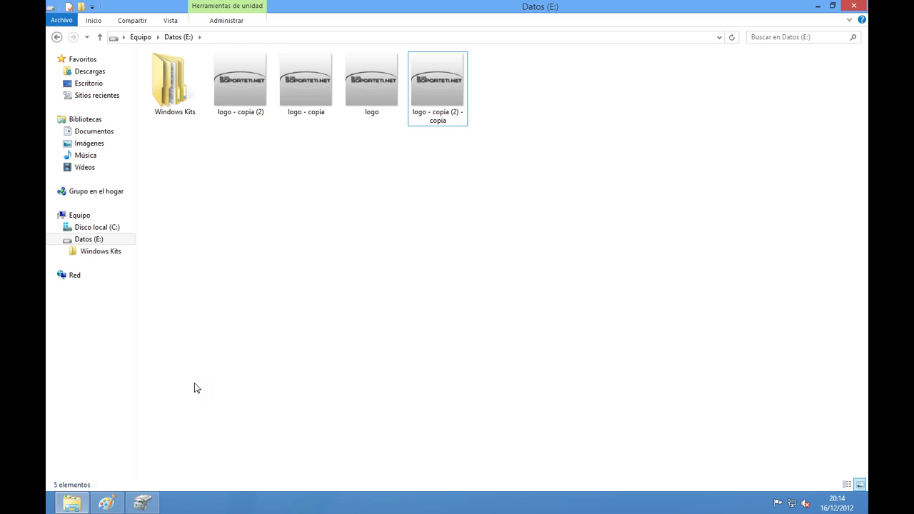
click(208, 421)
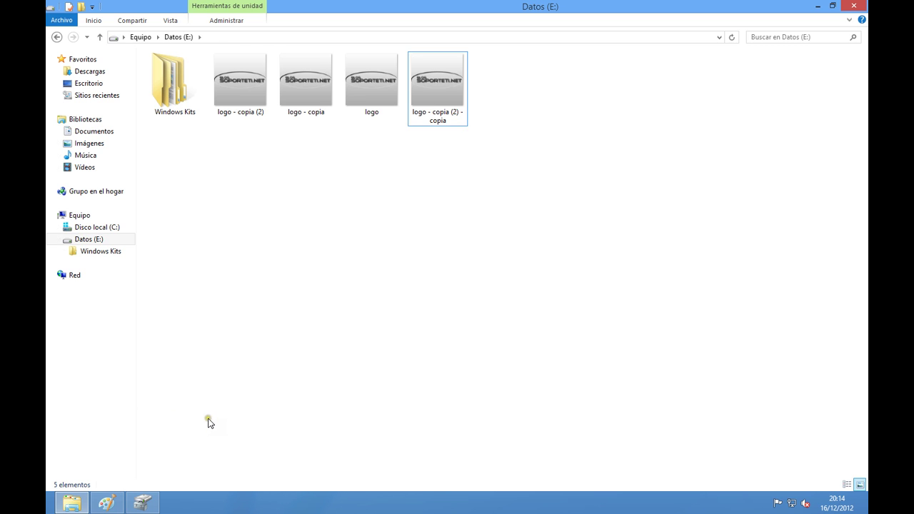